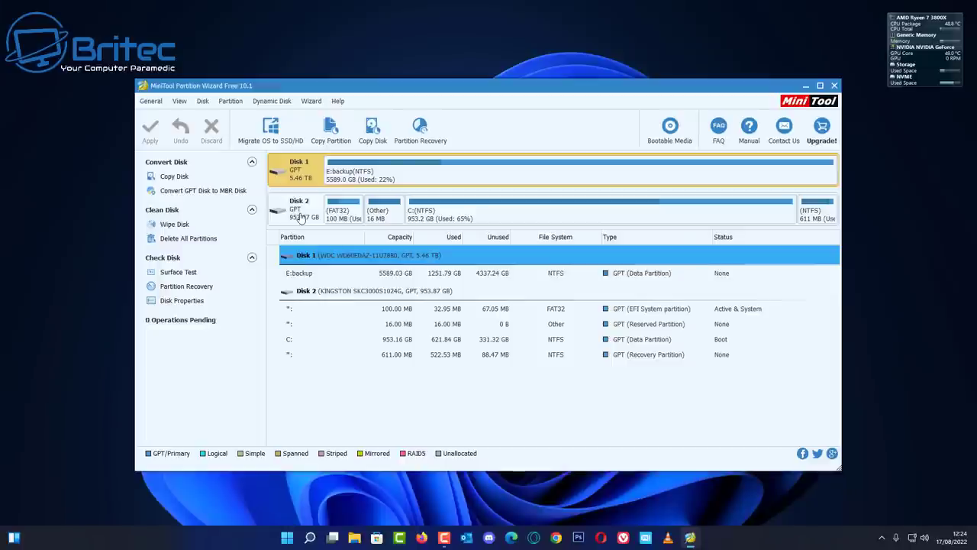
- Inspect Disk 2 and the 953.9 GB bad disk partition on Disk 3
left_click(302, 200)
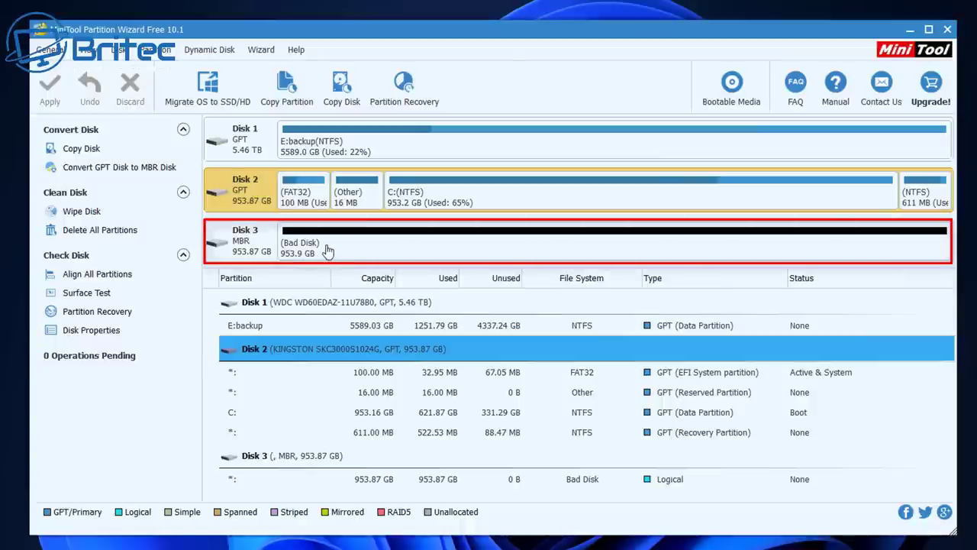
left_click(365, 246)
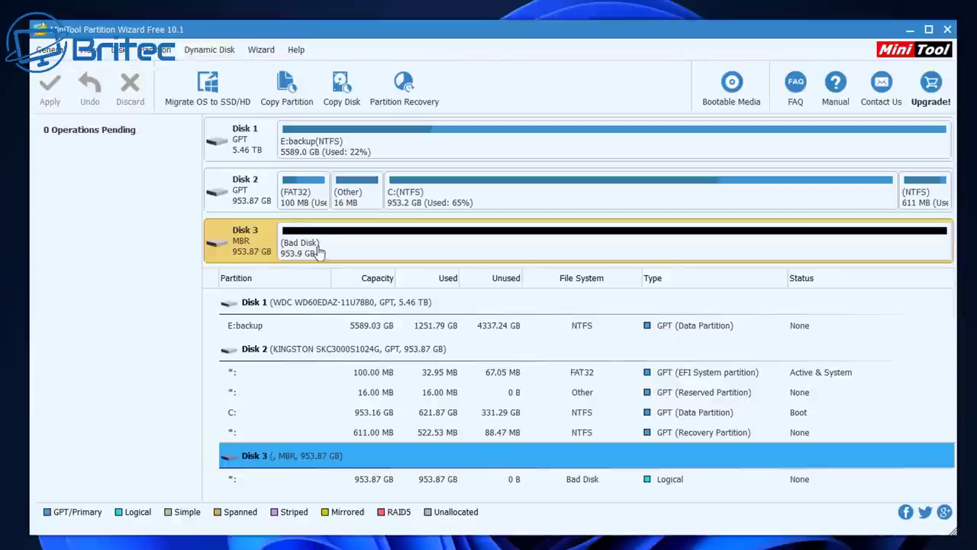
left_click(327, 246)
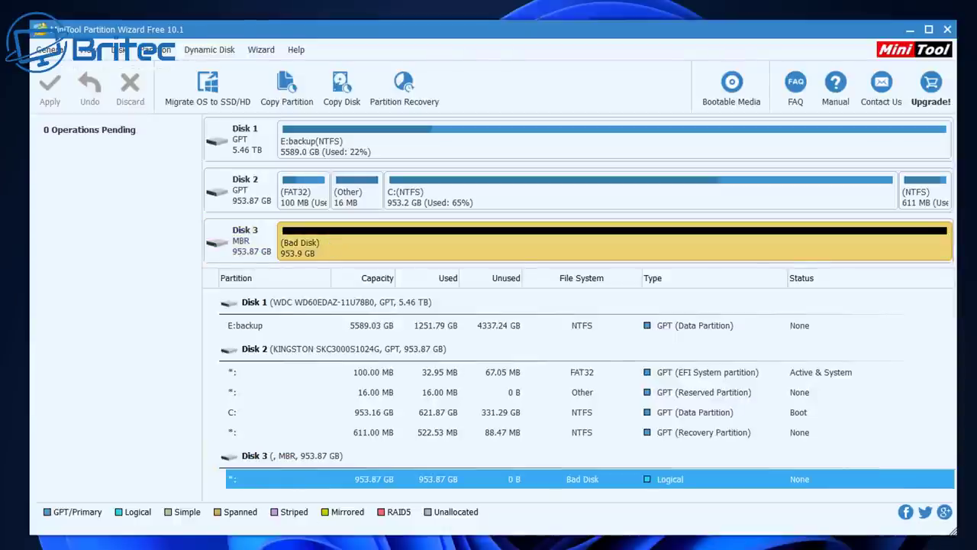
- Open Windows Disk Management, enlarge its window and select the 953.16 GB basic data partition on Disk 4
key("super+x")
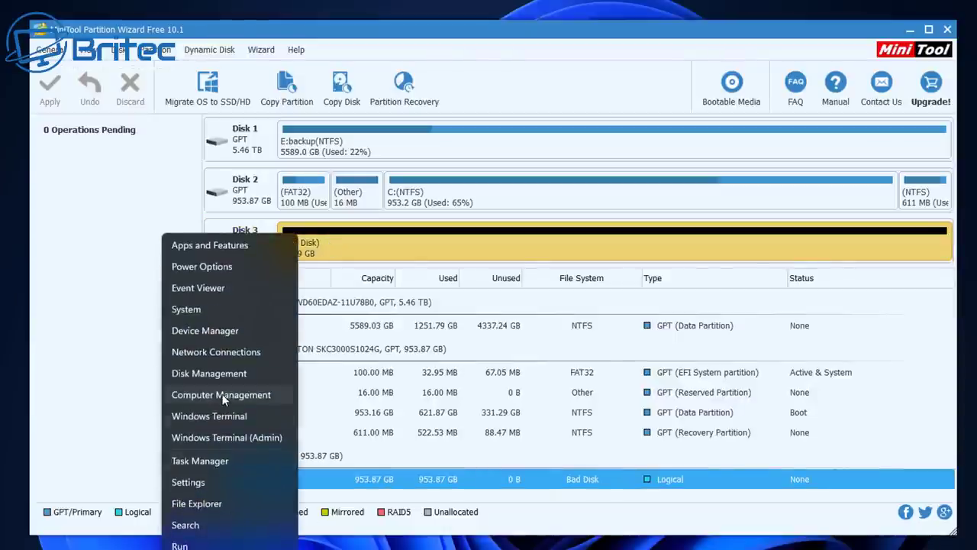
left_click(223, 375)
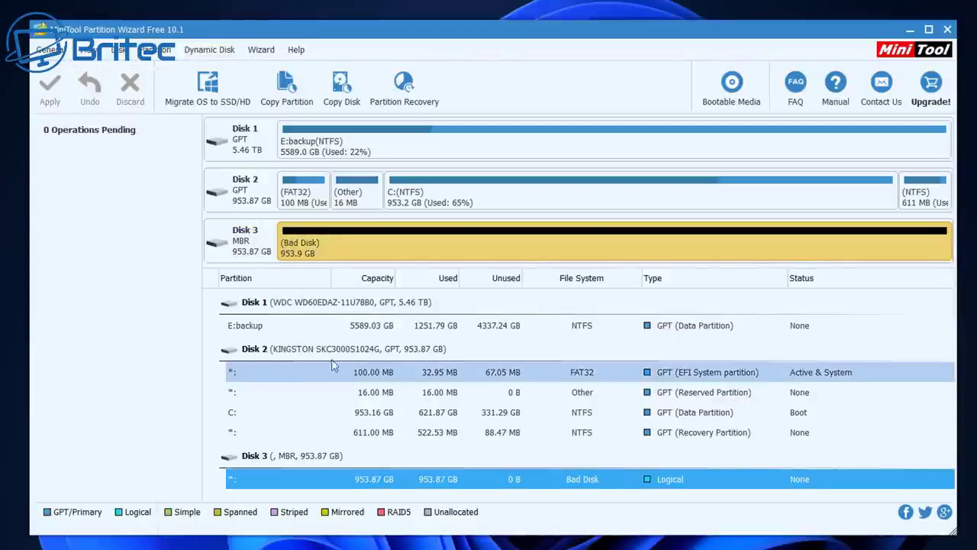
left_click_drag(211, 18, 440, 48)
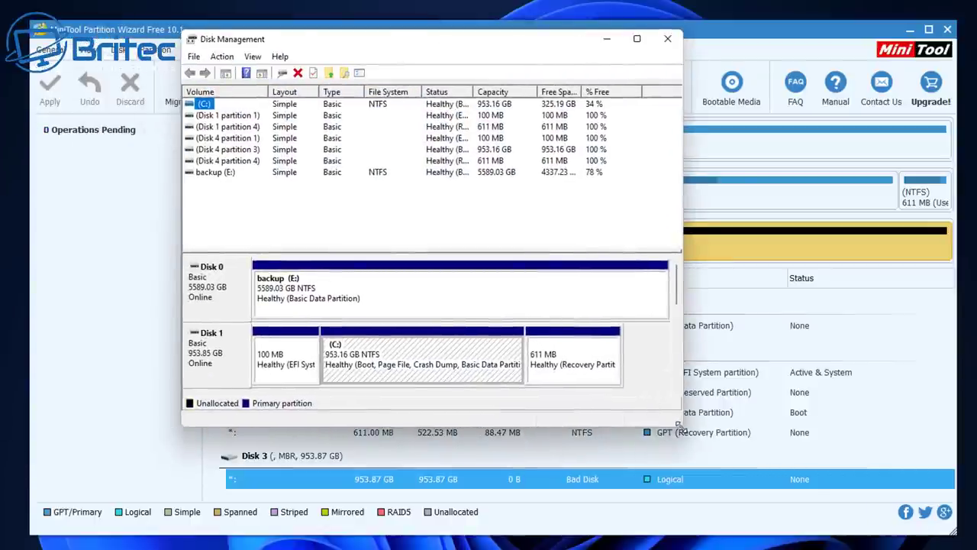
left_click_drag(679, 426, 764, 543)
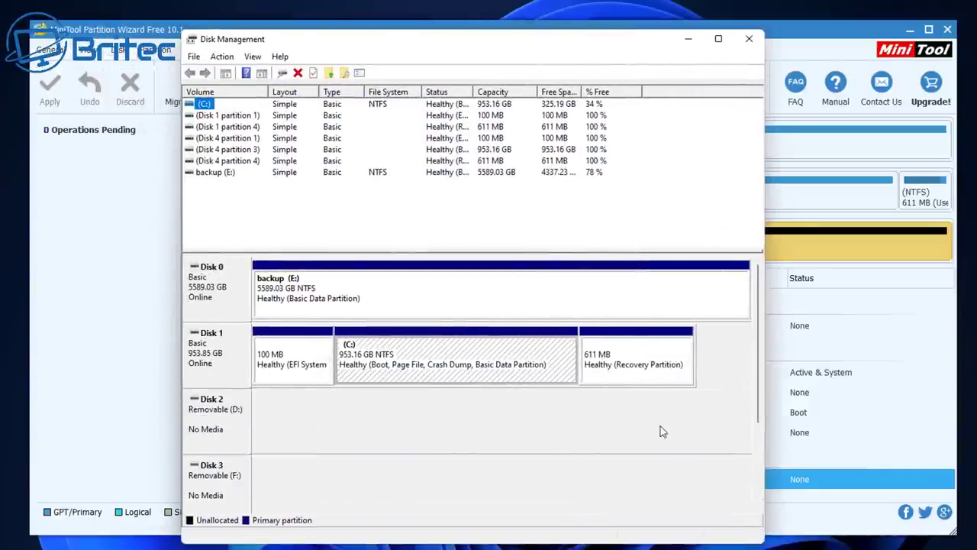
left_click_drag(758, 324, 766, 403)
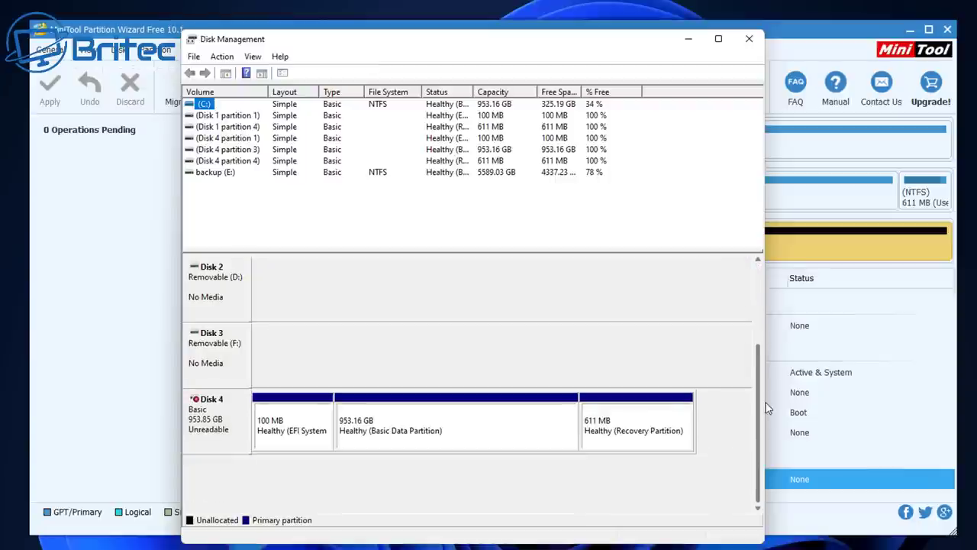
left_click(388, 440)
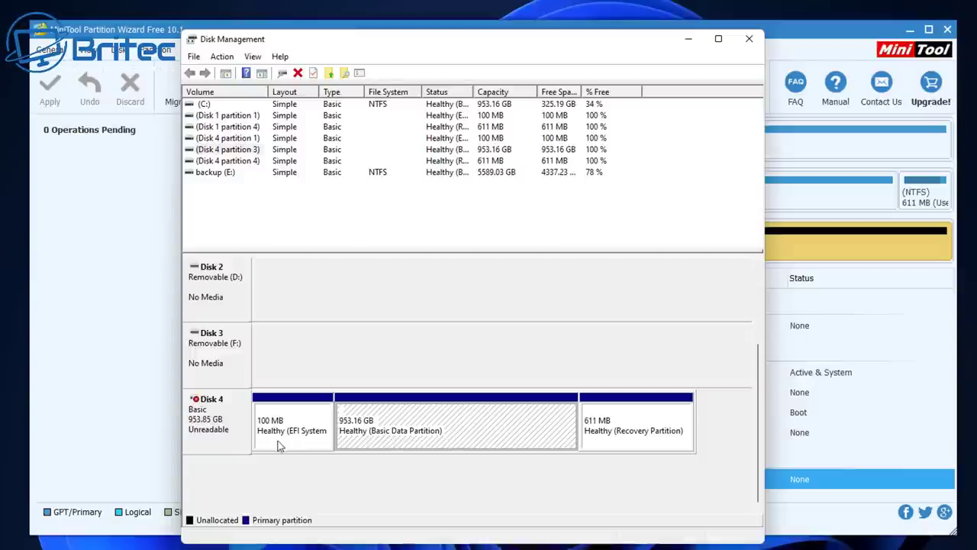
- Examine the general status, volume information and device details in Disk 4's properties, leaving them unchanged
left_click(196, 403)
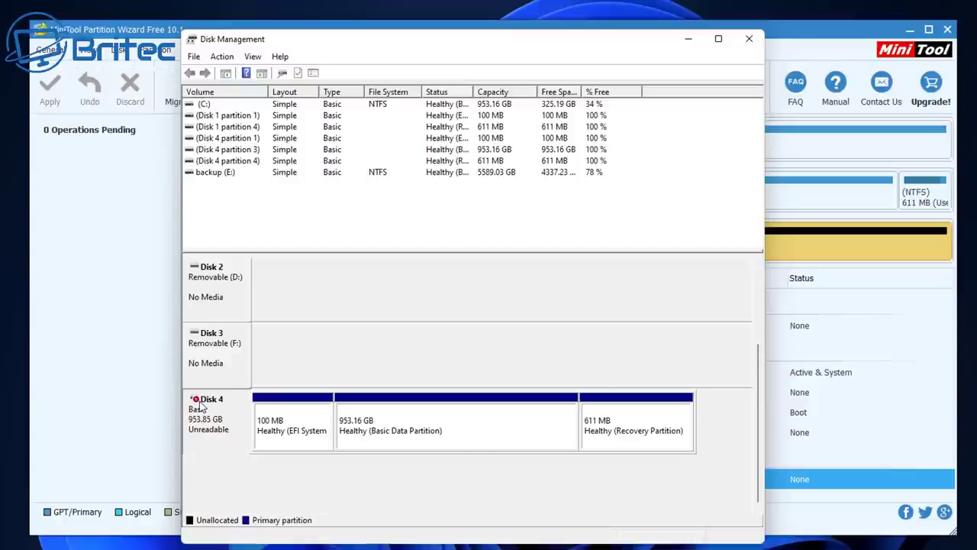
right_click(200, 407)
left_click(233, 411)
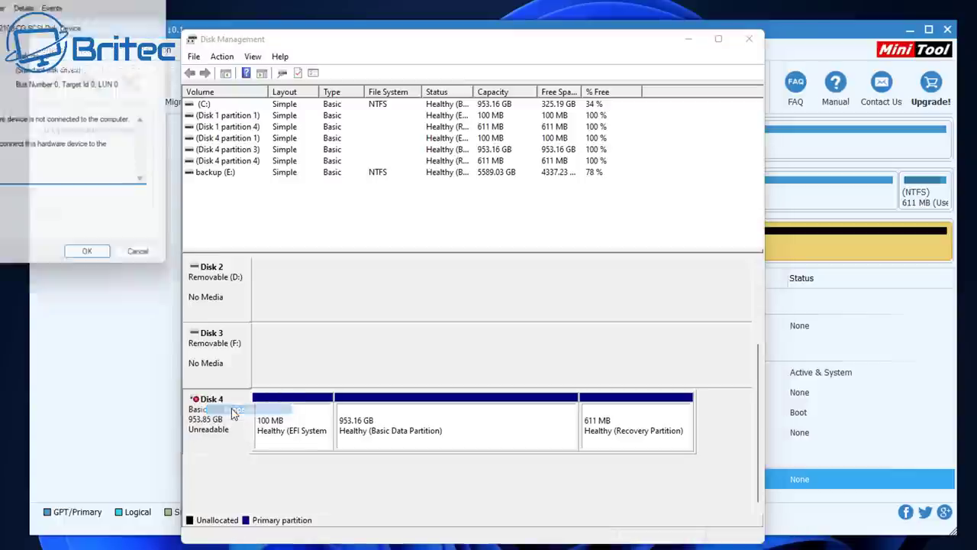
left_click_drag(49, 1, 467, 137)
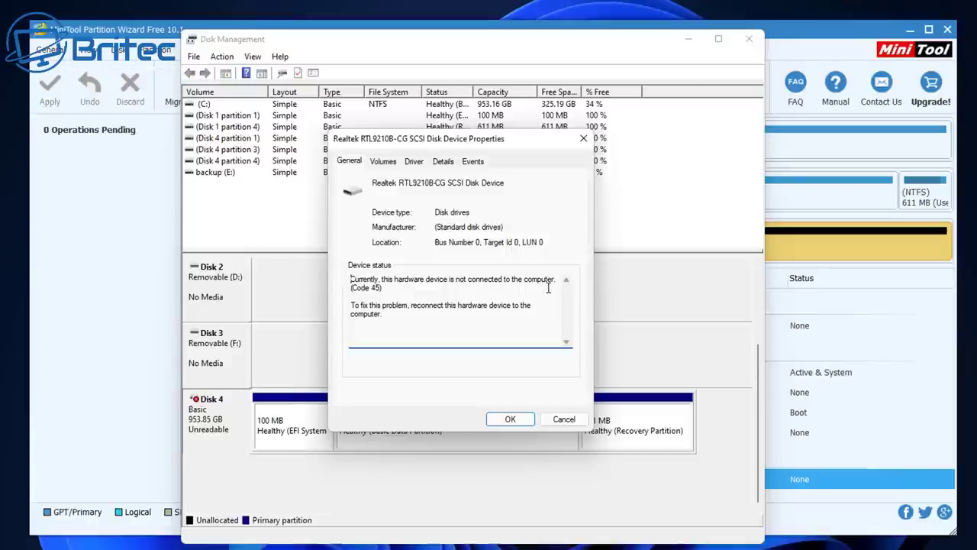
left_click(384, 163)
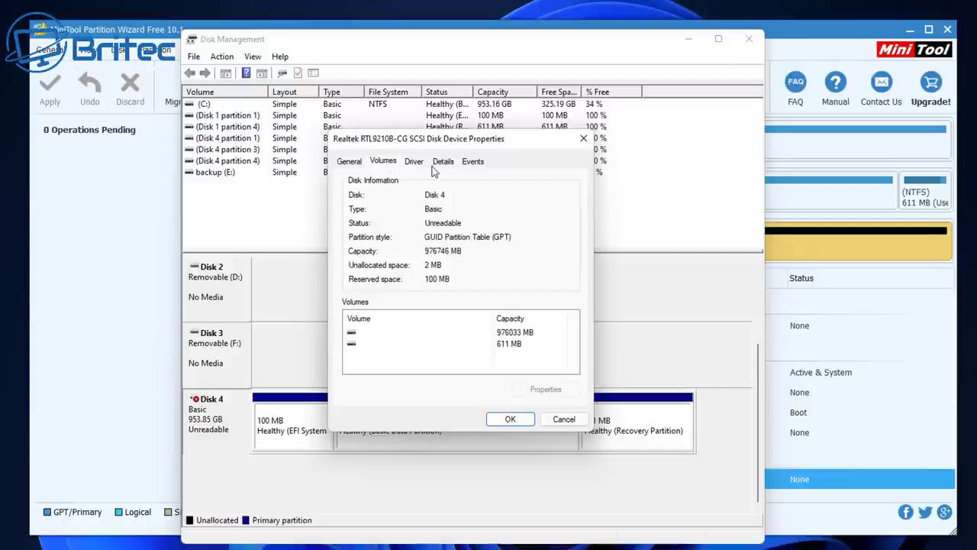
left_click(445, 163)
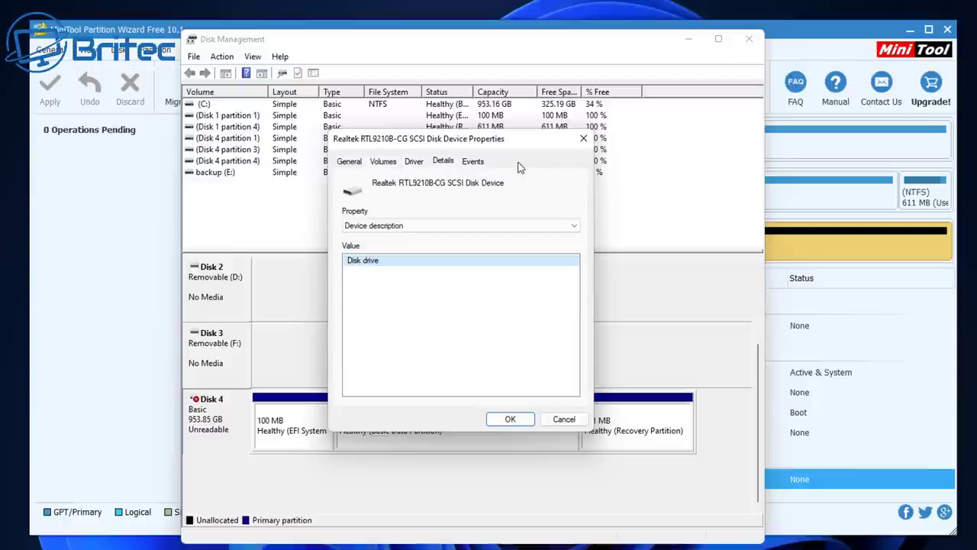
left_click(583, 140)
- Try to change the drive letter and paths of the 953.16 GB basic data partition on Disk 4
left_click(408, 425)
right_click(407, 422)
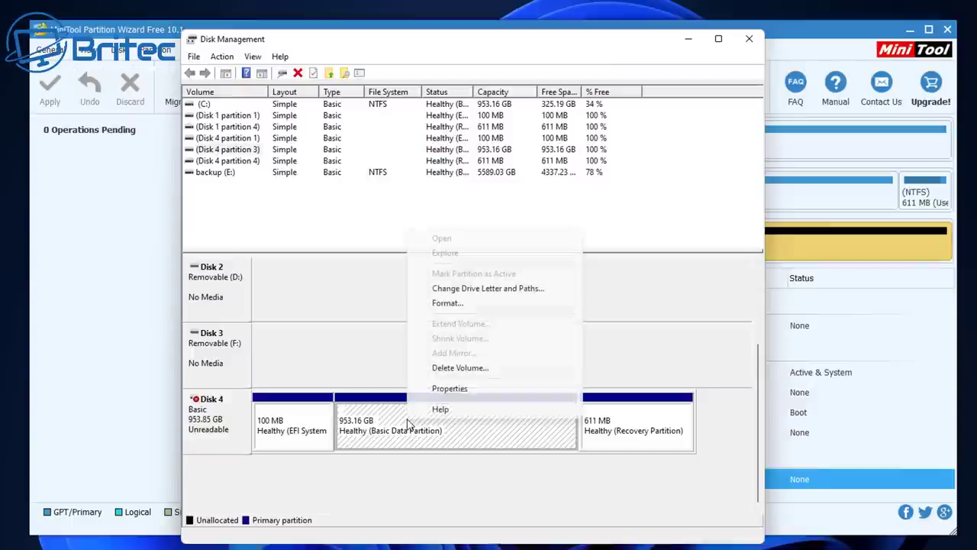
left_click(480, 293)
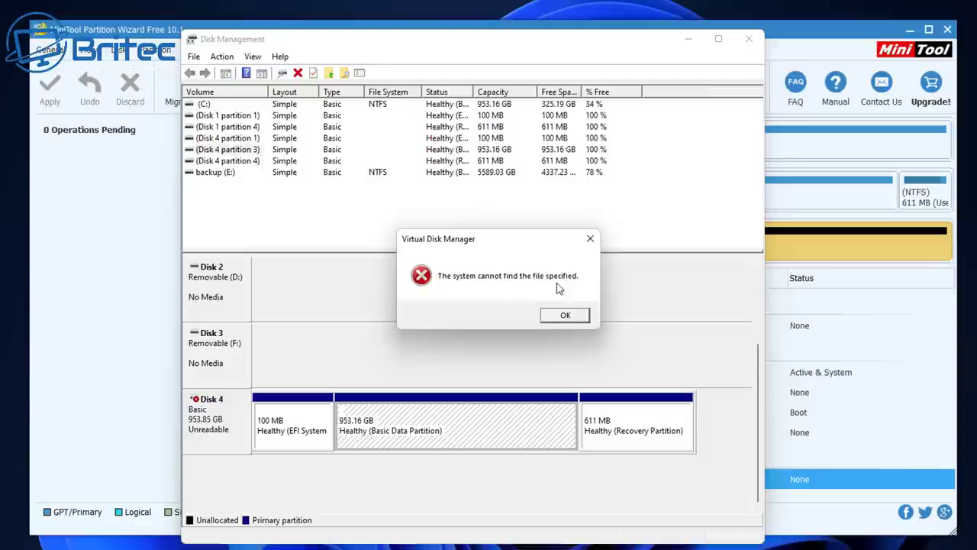
left_click(573, 318)
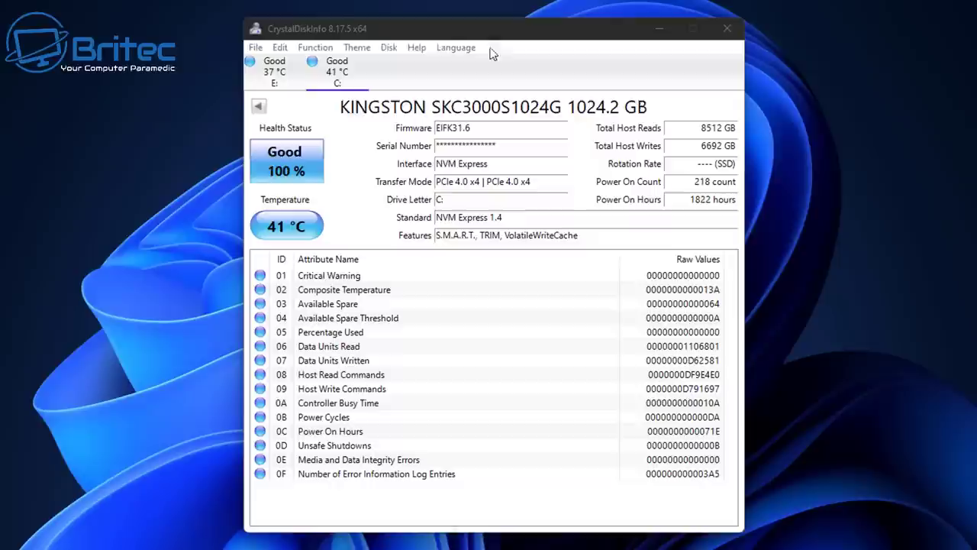
- In CrystalDiskInfo, refresh the drive health data and check the list of detected disks
left_click(315, 47)
left_click(328, 64)
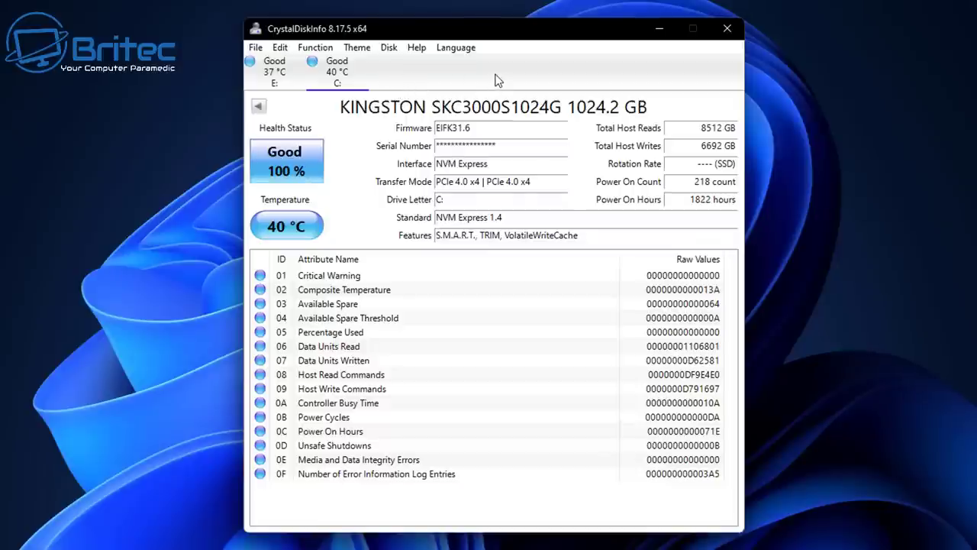
left_click(391, 47)
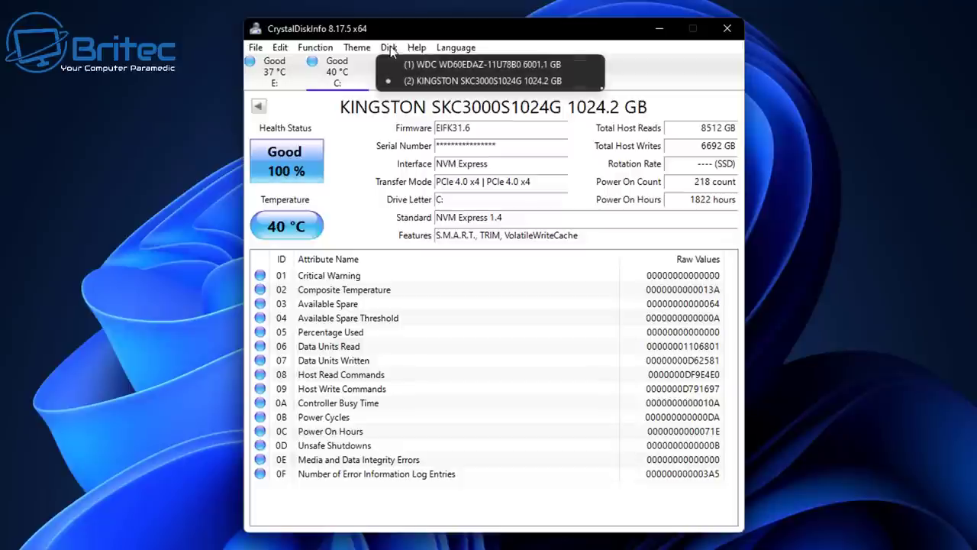
left_click(581, 32)
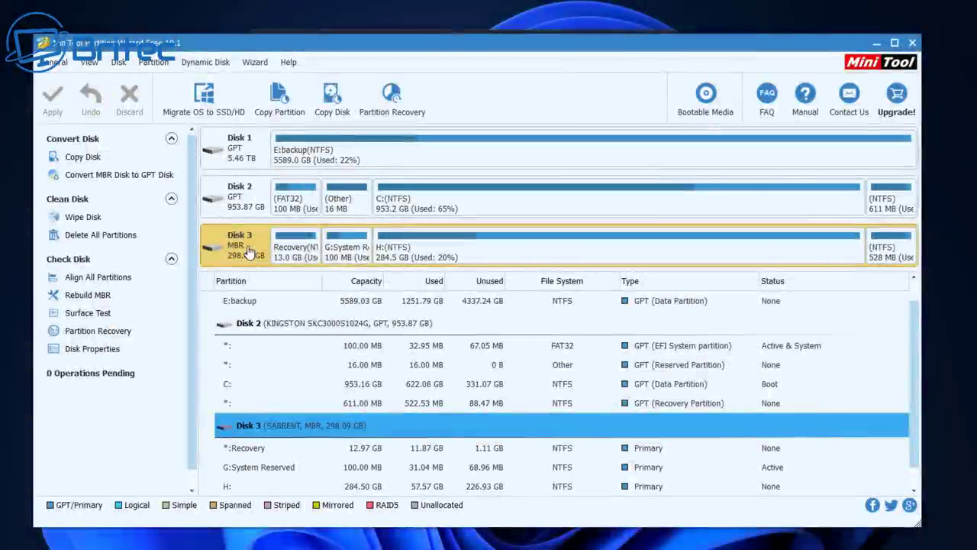
- In MiniTool Partition Wizard, start a surface test on Disk 3, the 298.09 GB SABRENT drive
right_click(248, 252)
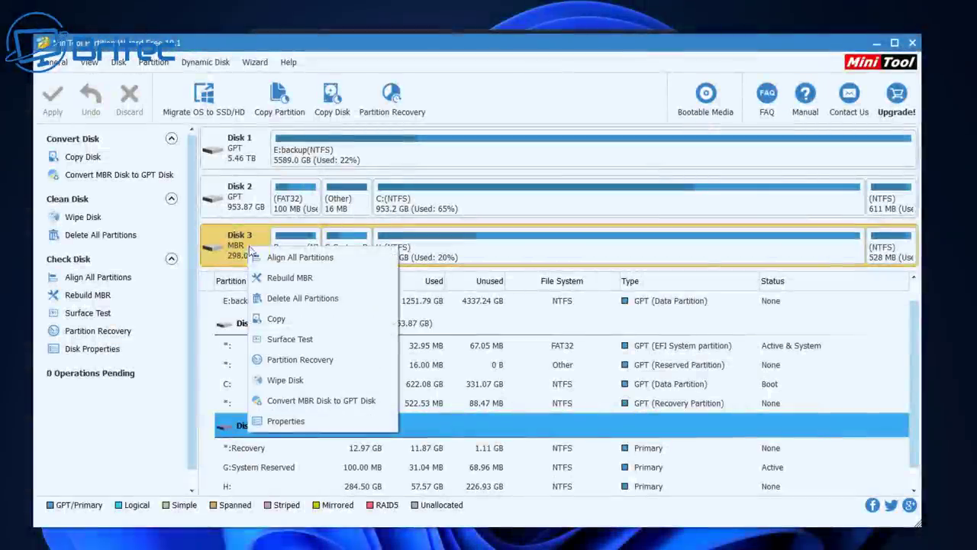
left_click(307, 337)
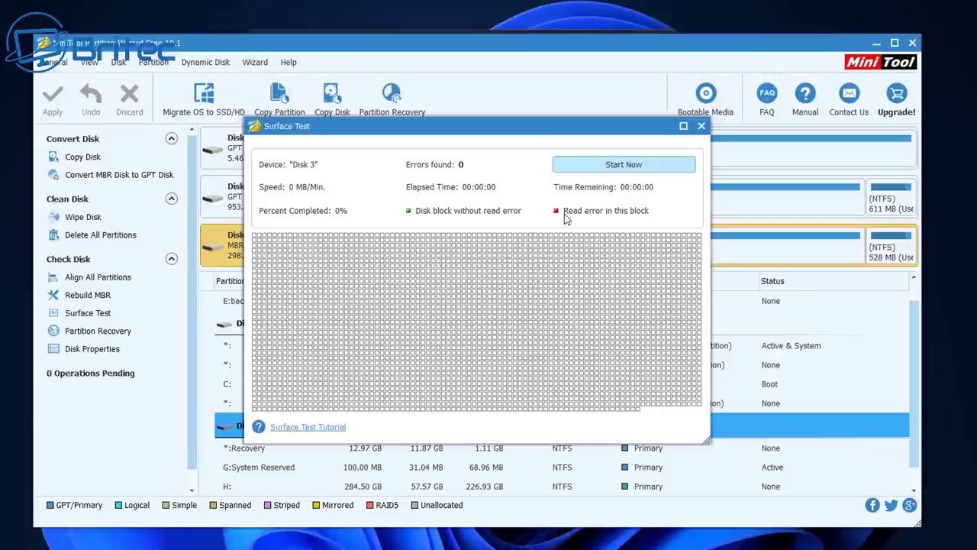
left_click(589, 174)
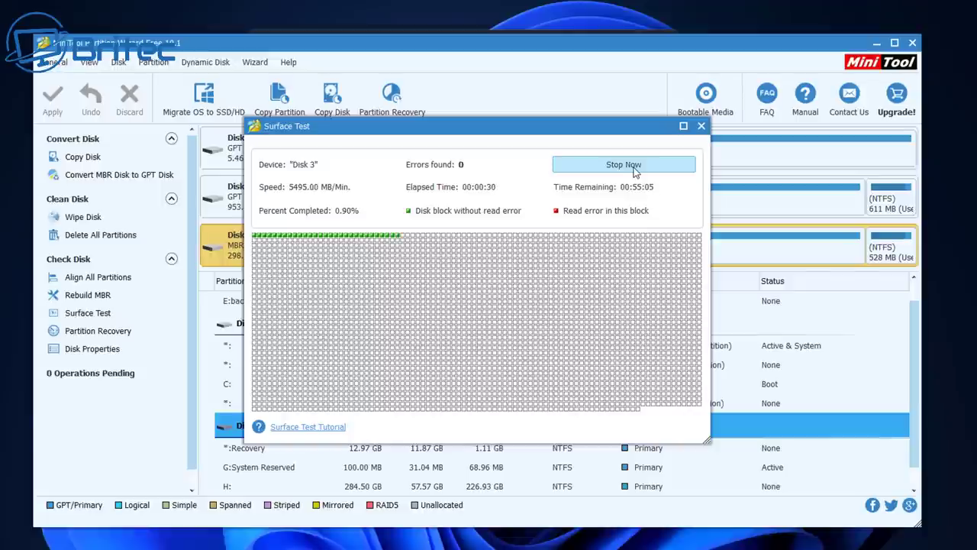
- Stop the running surface test on Disk 3 and dismiss its result message
left_click(634, 172)
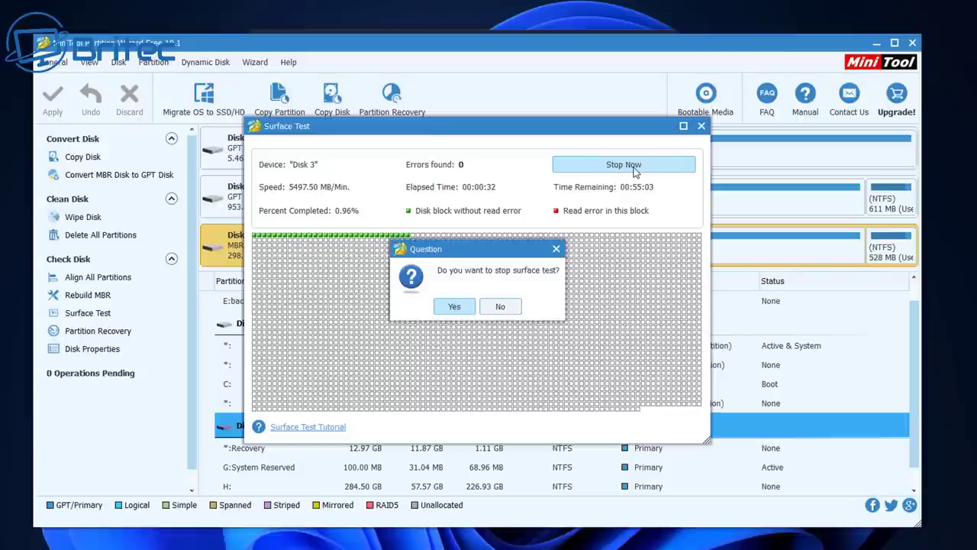
left_click(452, 306)
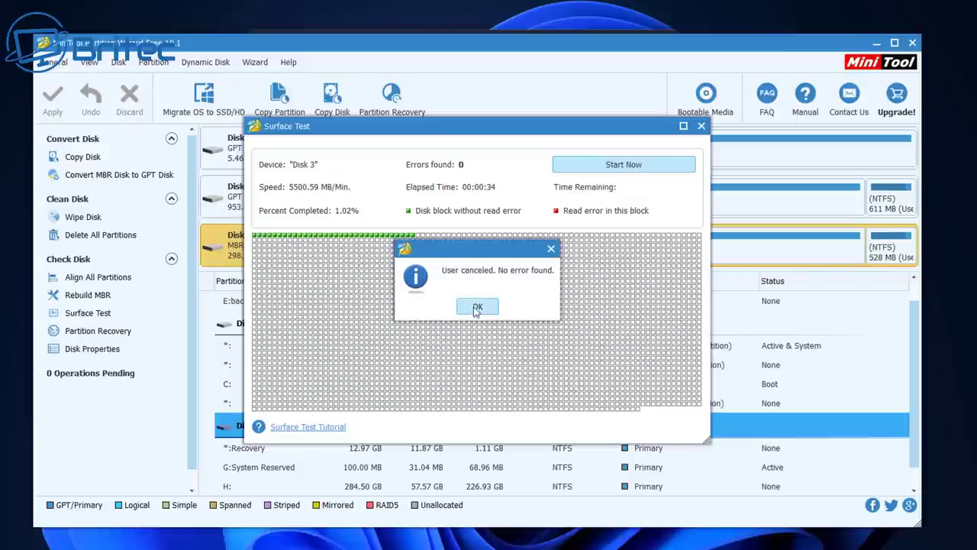
left_click(476, 307)
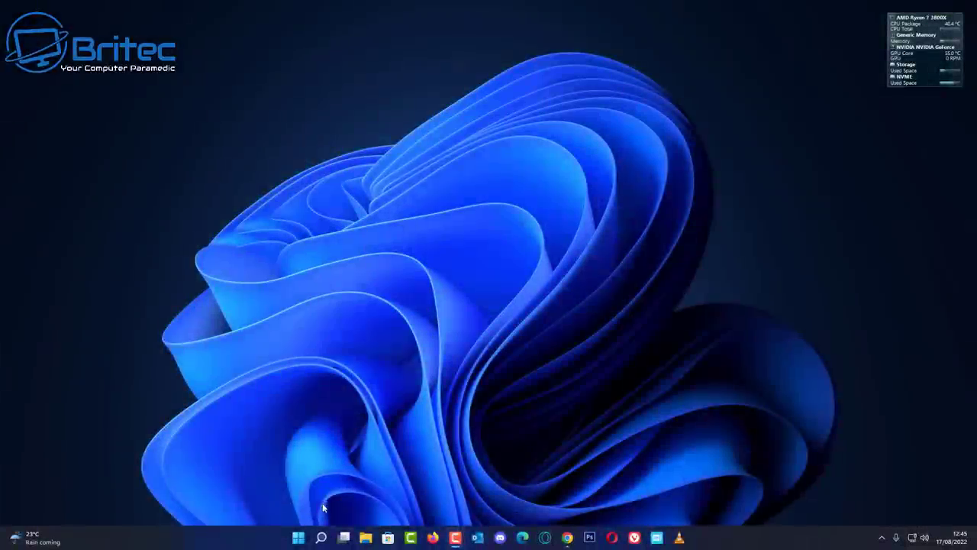
- Find Command Prompt by searching for cmd, run it as administrator and move its window toward the screen's centre
left_click(322, 538)
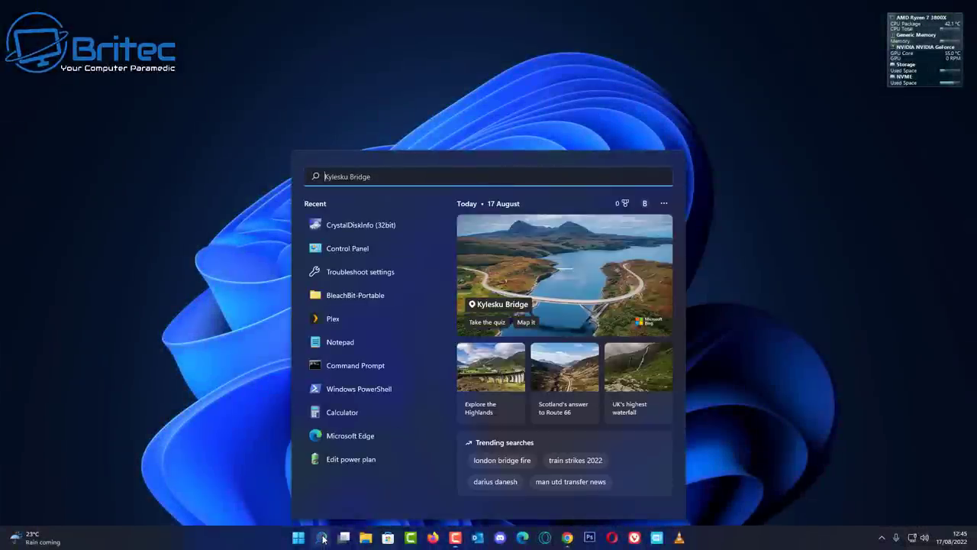
type("cmd")
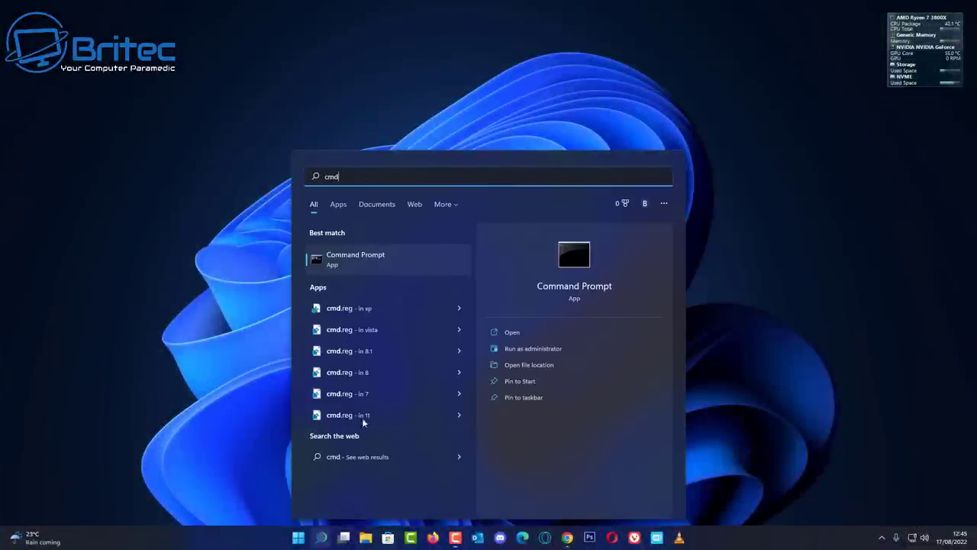
left_click(529, 350)
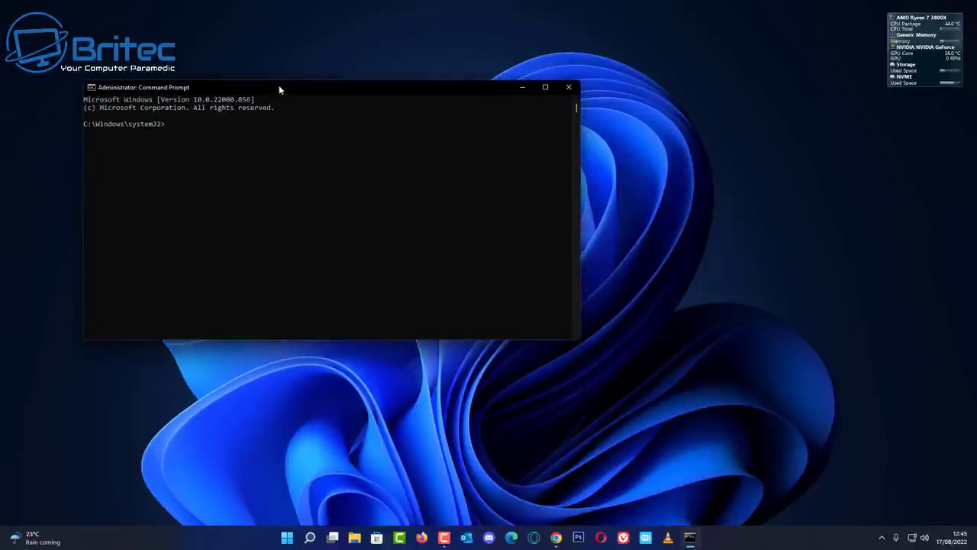
left_click_drag(279, 87, 498, 126)
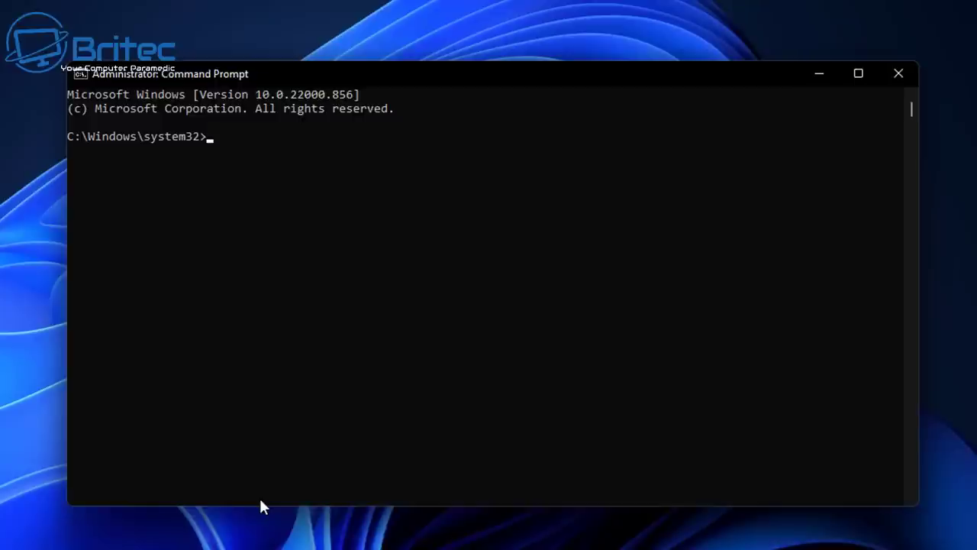
- Run chkdsk g: /f /r to check drive G: for errors and bad sectors
type("chkdsk")
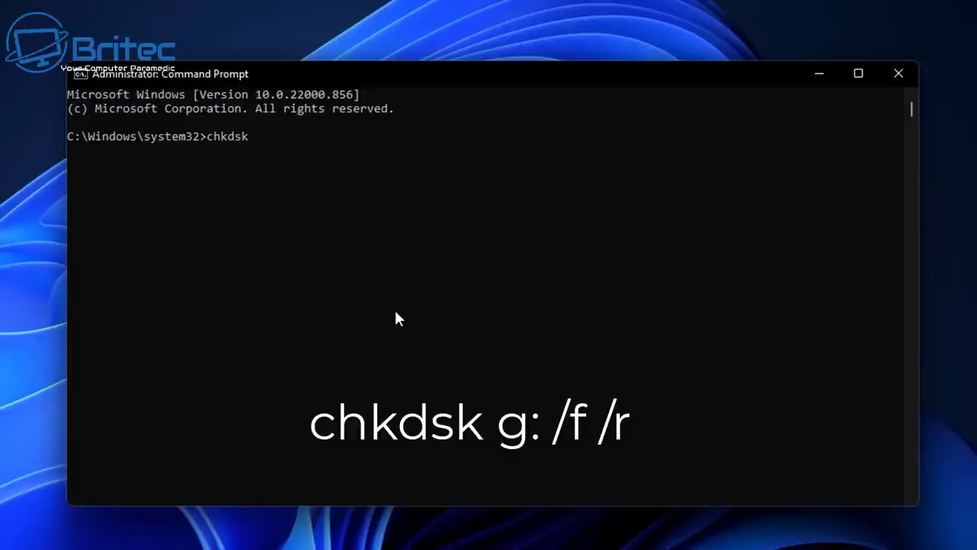
type("g: /f")
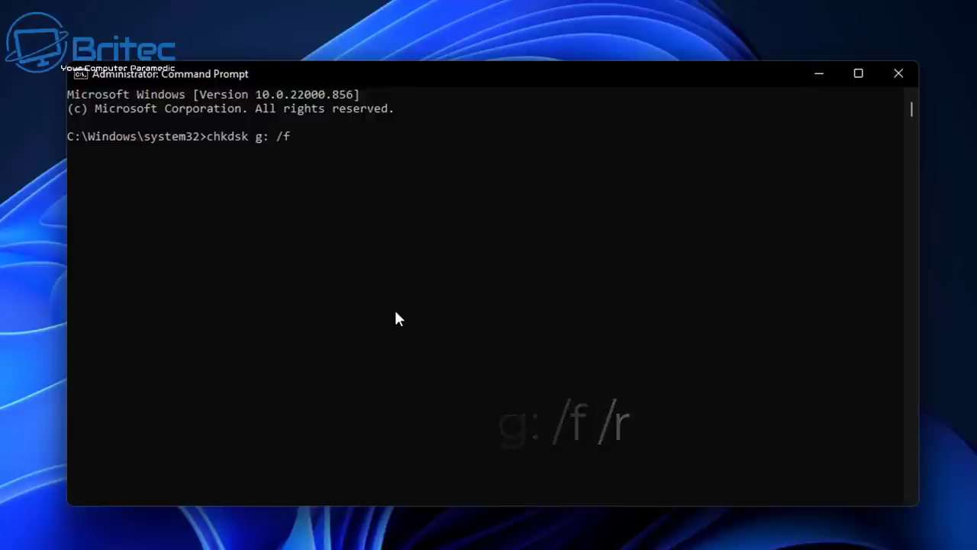
type(" /r")
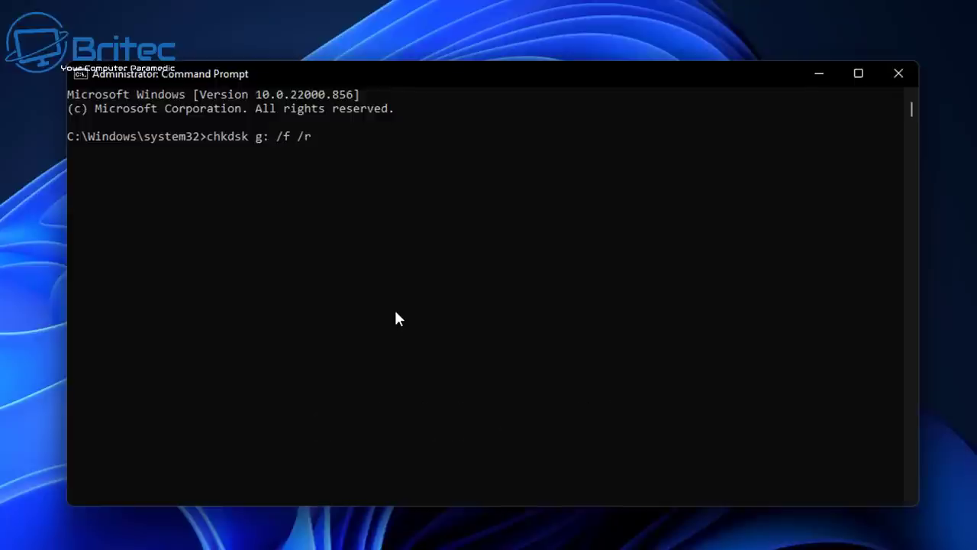
key("Return")
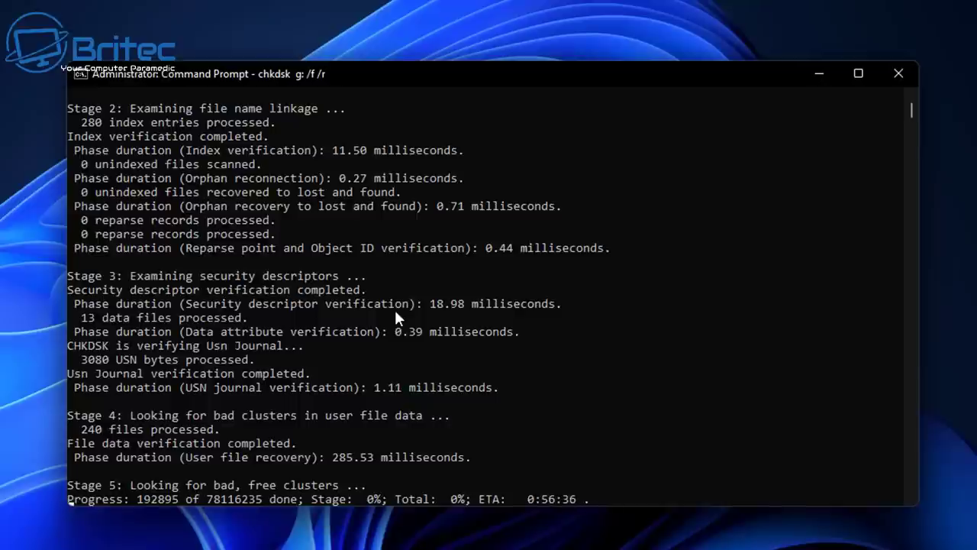
scroll(393, 336, "down", 1)
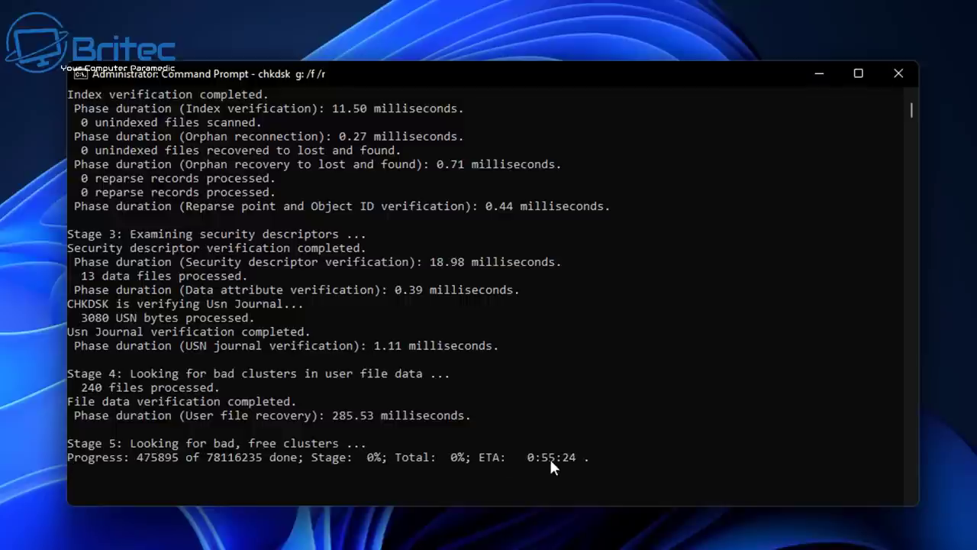
- Close Command Prompt and open the properties of the junk (G:) drive from This PC in File Explorer
left_click(899, 73)
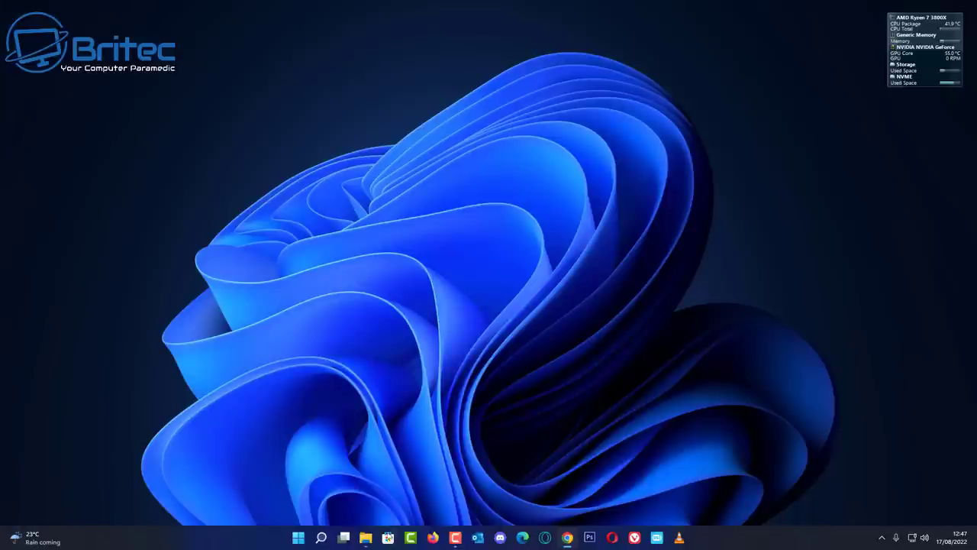
left_click(365, 538)
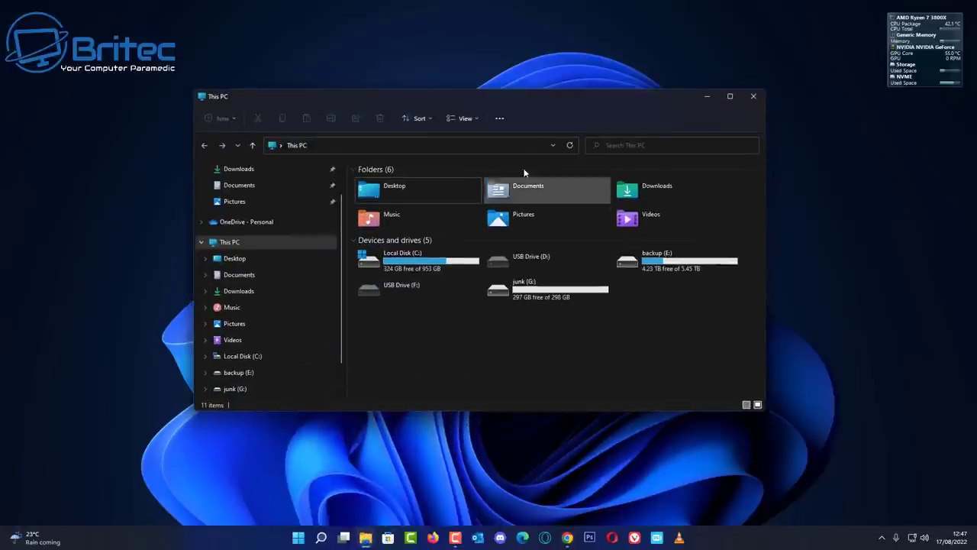
right_click(526, 291)
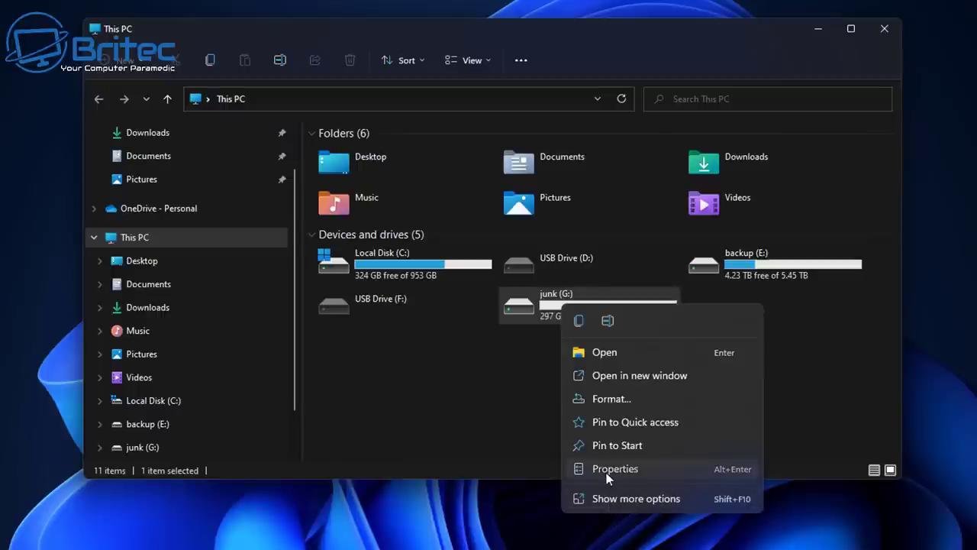
left_click(606, 472)
left_click_drag(664, 293, 487, 121)
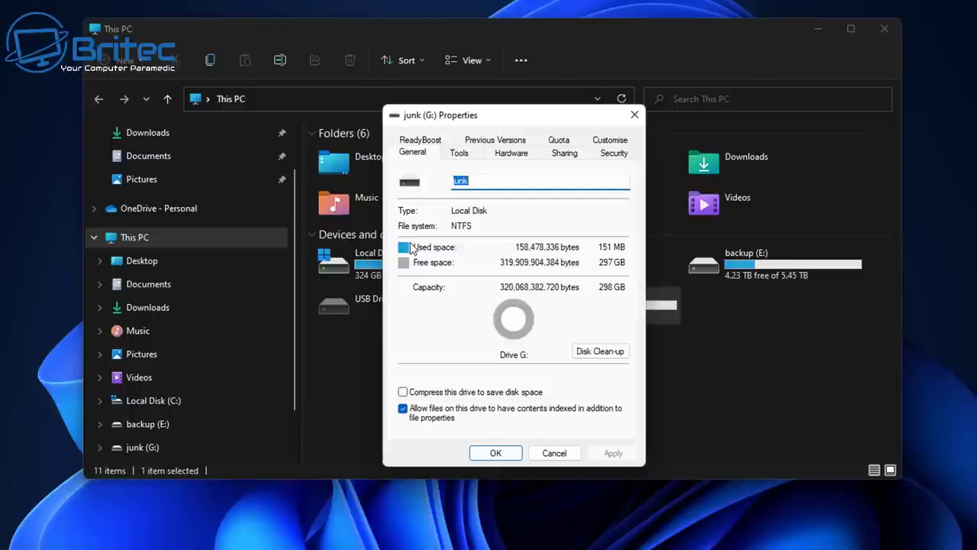
- Open Windows error checking for the junk (G:) drive, cancel the optional scan and close the drive's properties
left_click(458, 153)
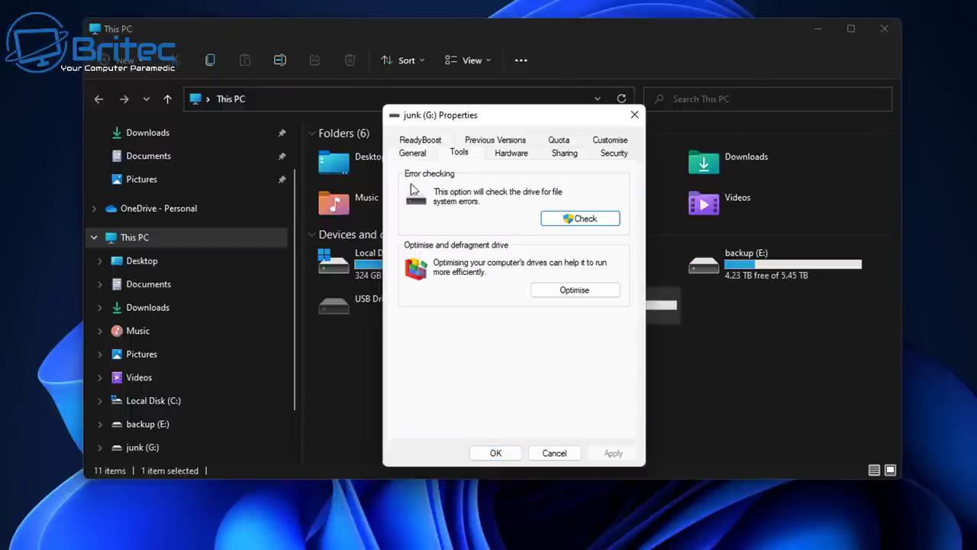
left_click(576, 221)
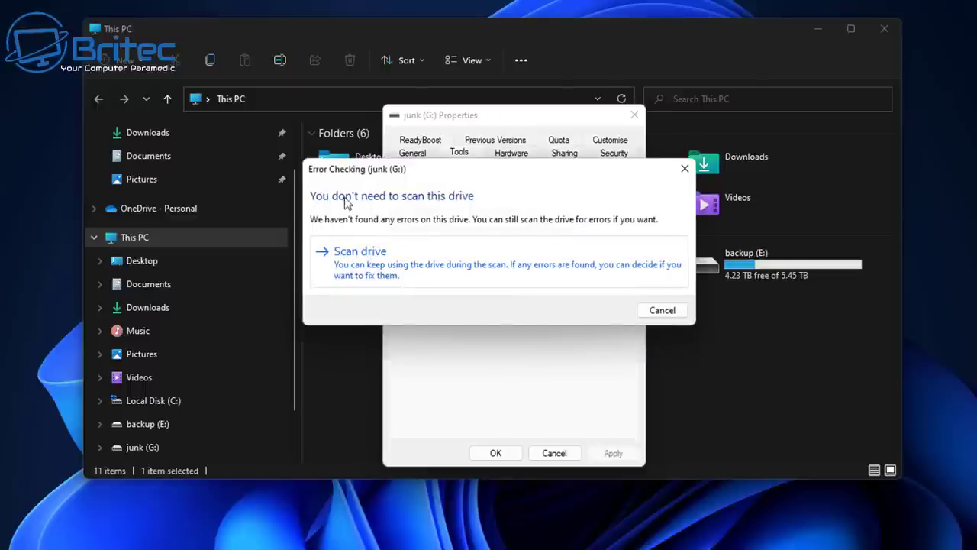
left_click(664, 312)
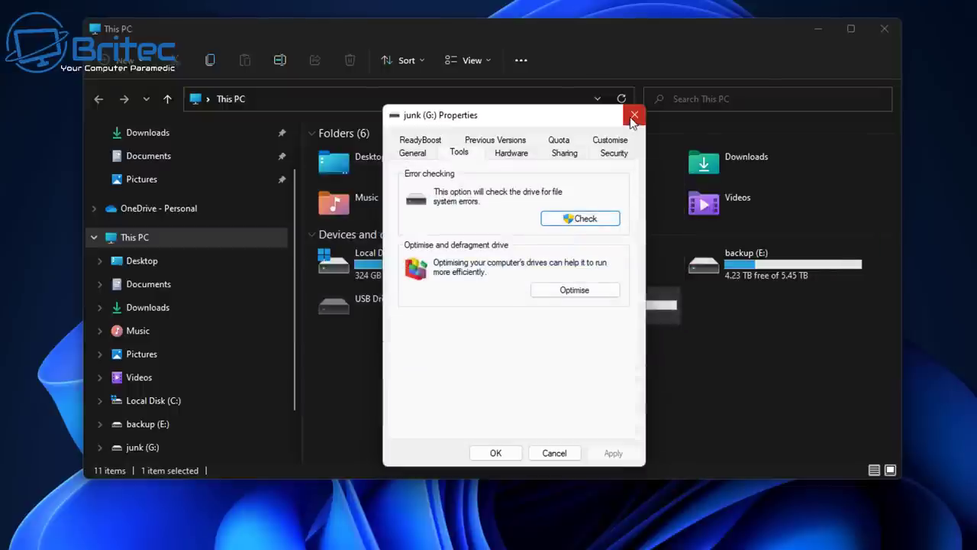
left_click(633, 121)
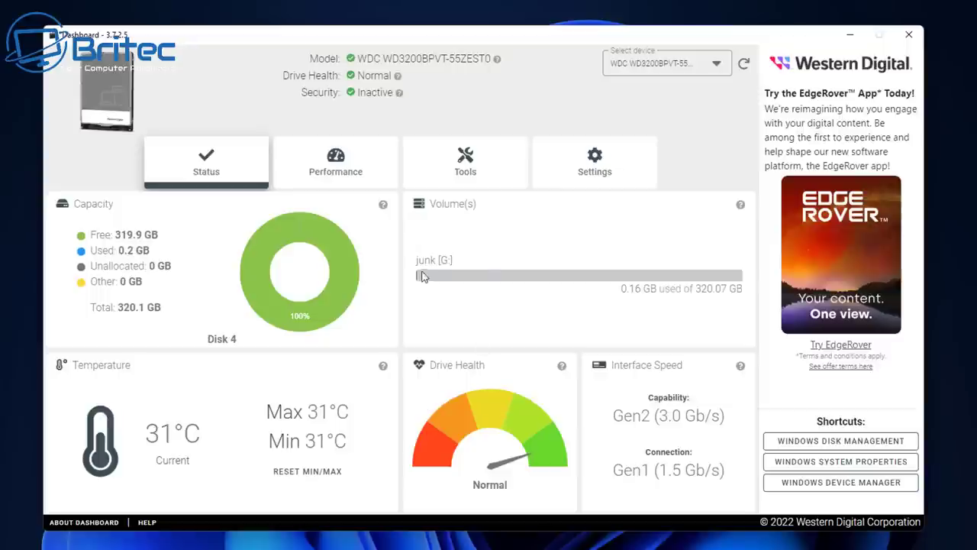
- In Western Digital Dashboard, view the WD3200BPVT drive's performance chart, and run the S.M.A.R.T. Diagnostic Short Test to completion
left_click(333, 165)
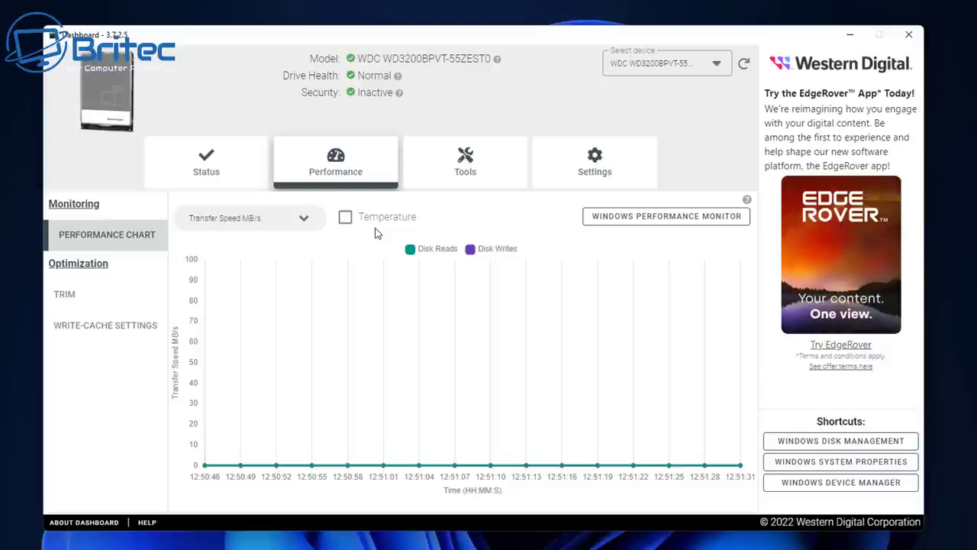
left_click(463, 180)
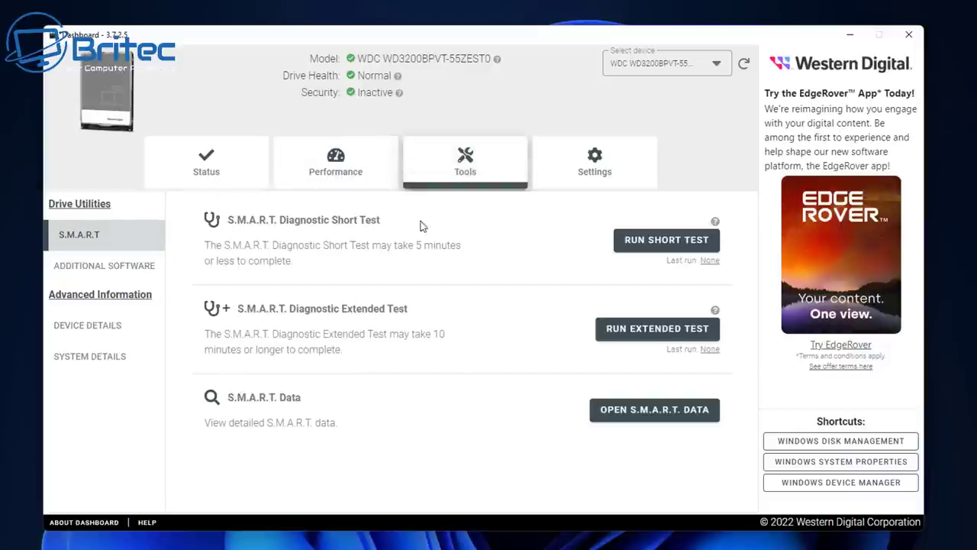
left_click(667, 242)
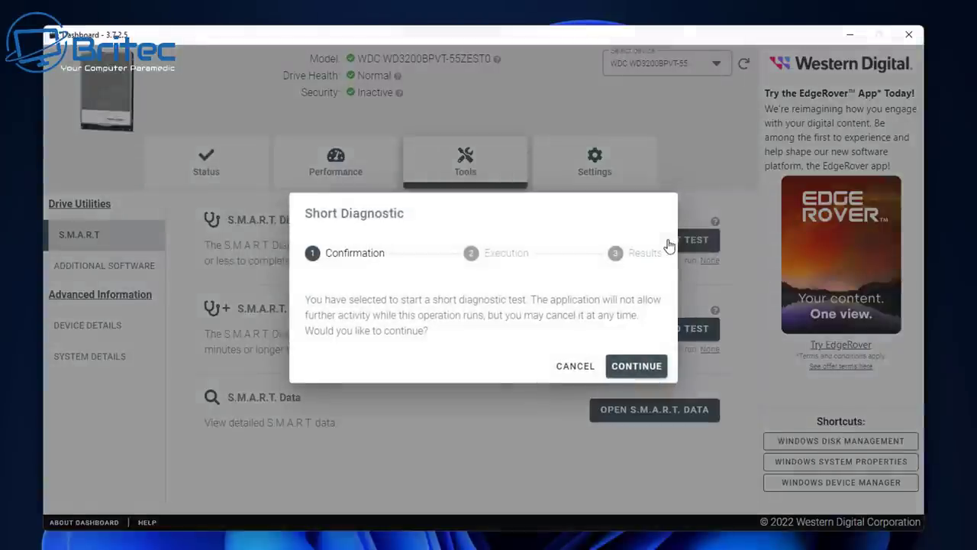
left_click(636, 368)
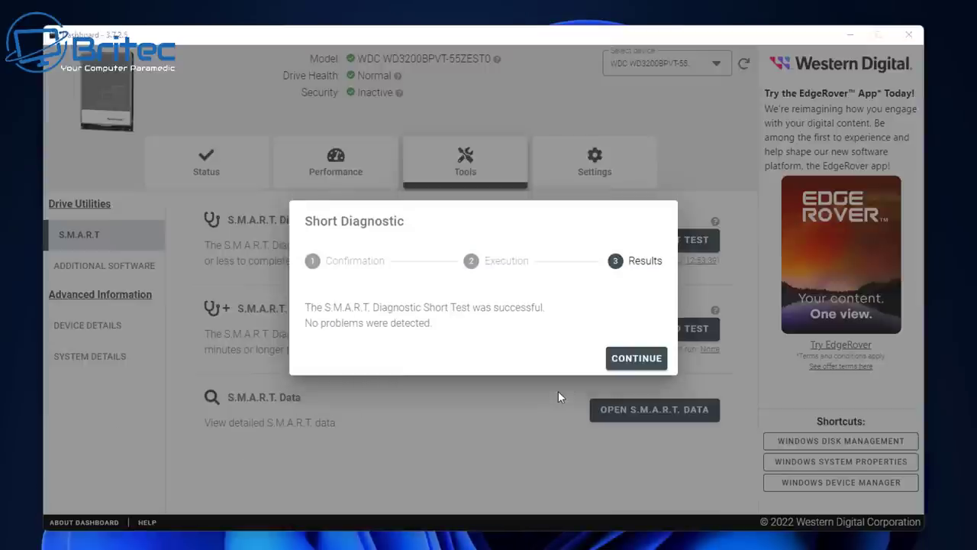
left_click(629, 364)
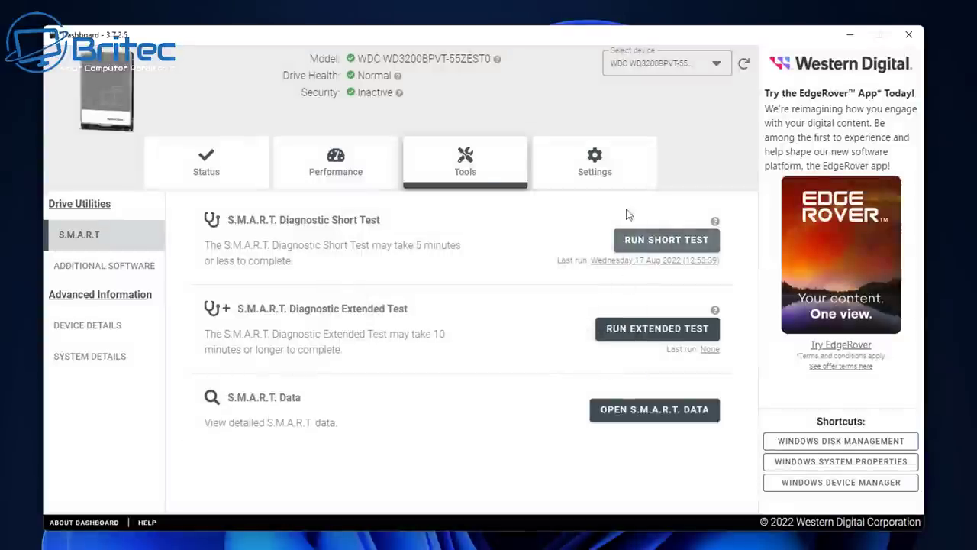
- View the Dashboard's software settings and switch the selected device to WDC WD60EDAZ-11U78B0 [Disk 0]
left_click(597, 181)
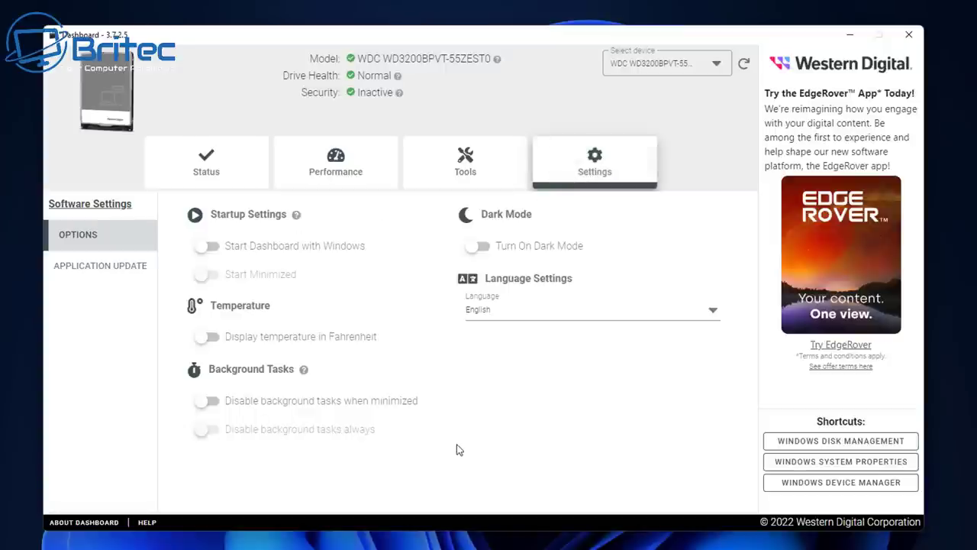
left_click(721, 67)
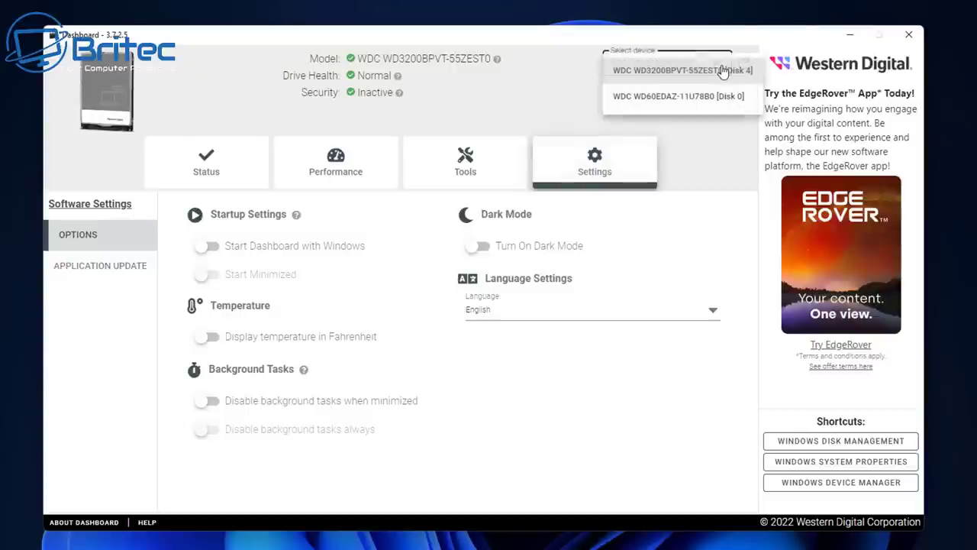
left_click(678, 96)
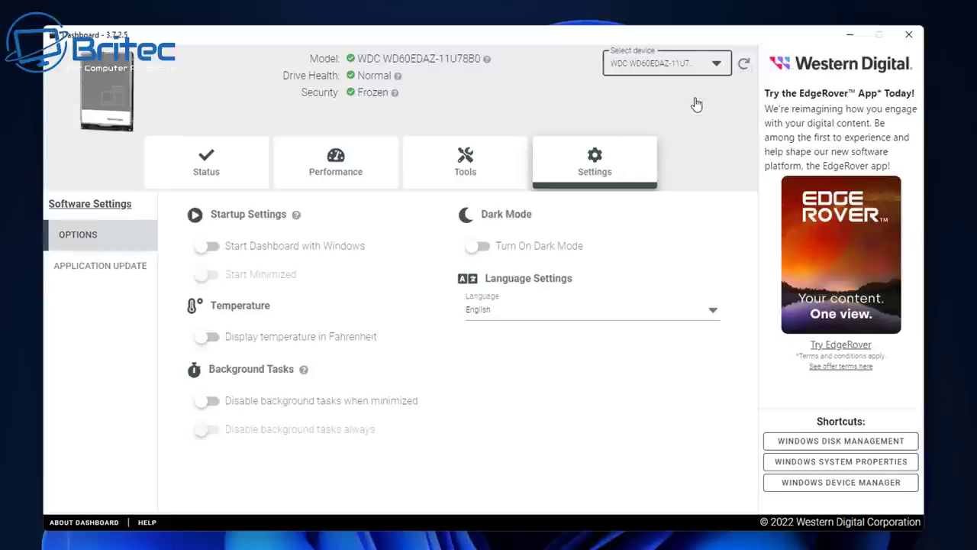
- Review the WD60EDAZ drive's status, write-cache settings, TRIM options and performance chart
left_click(227, 183)
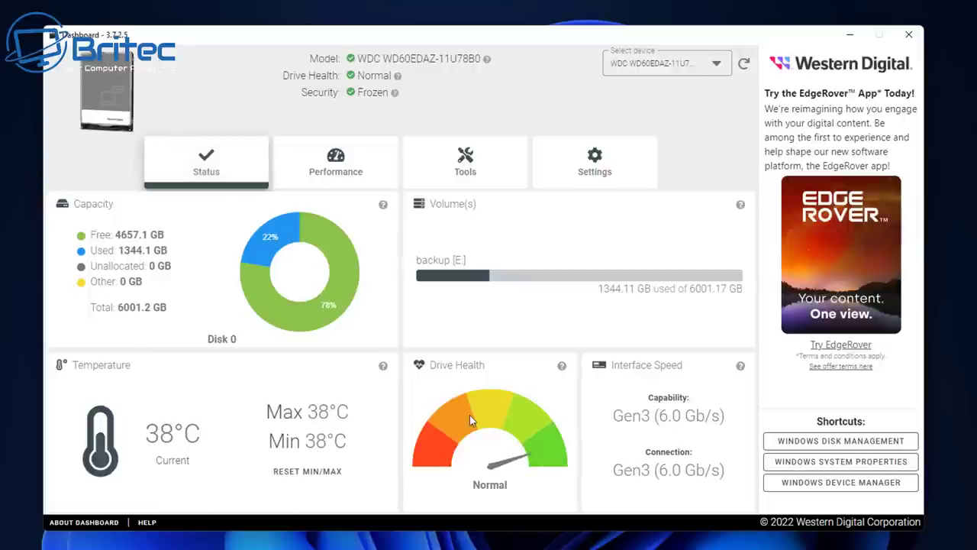
left_click(333, 161)
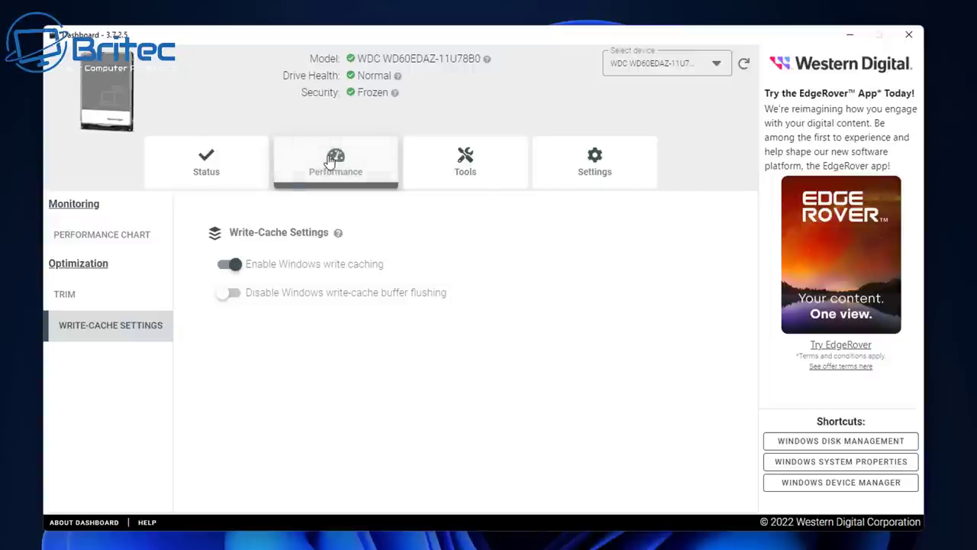
left_click(64, 295)
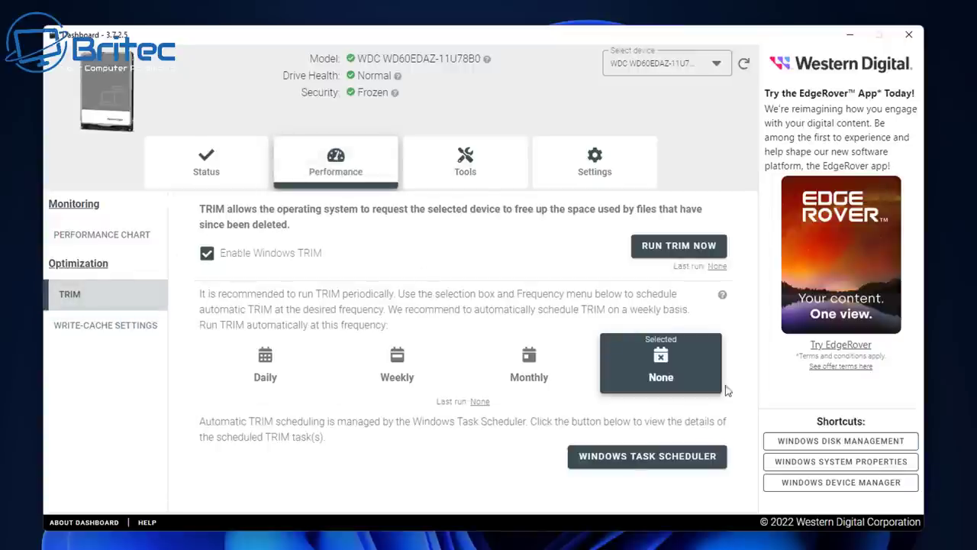
left_click(86, 236)
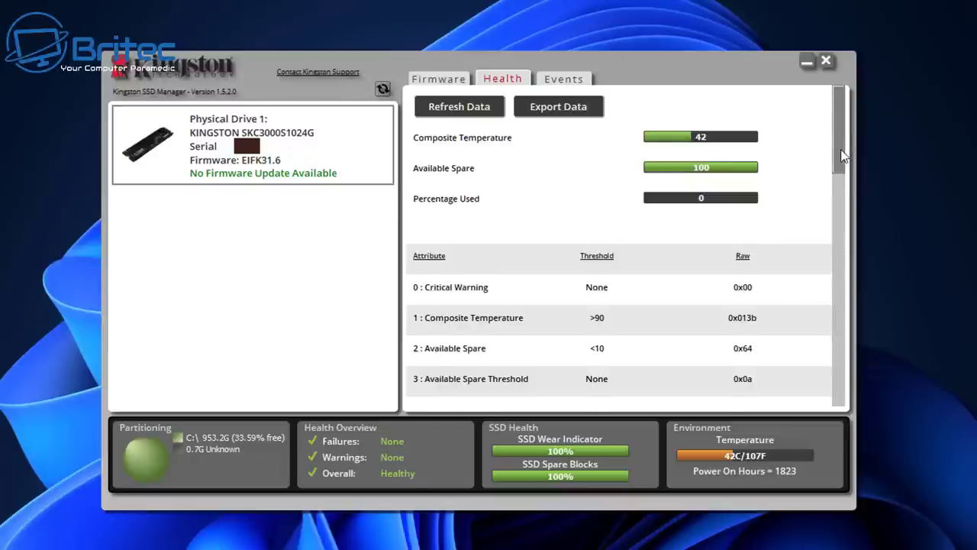
- In Kingston SSD Manager, examine all the health attributes of the KINGSTON SKC3000S1024G drive and close the program
left_click_drag(842, 153, 835, 202)
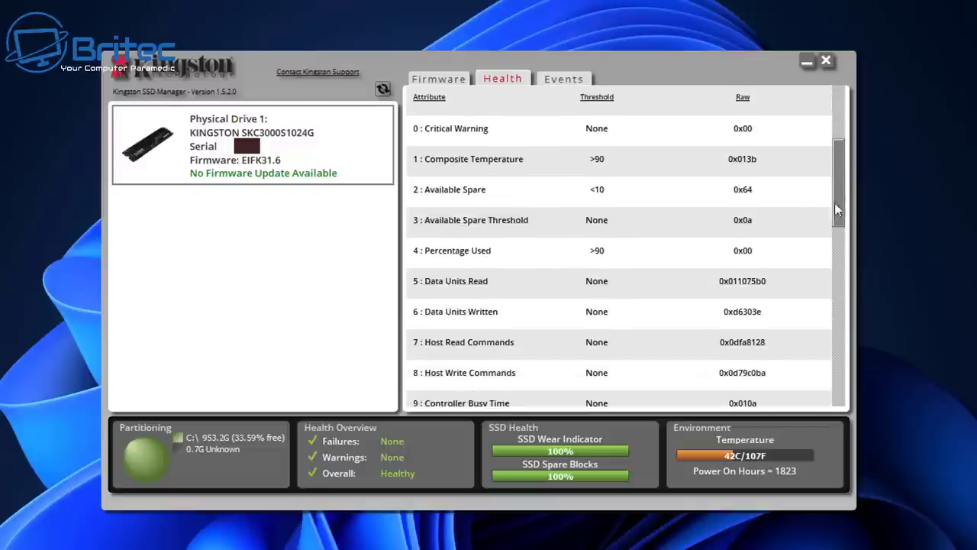
scroll(761, 302, "down", 3)
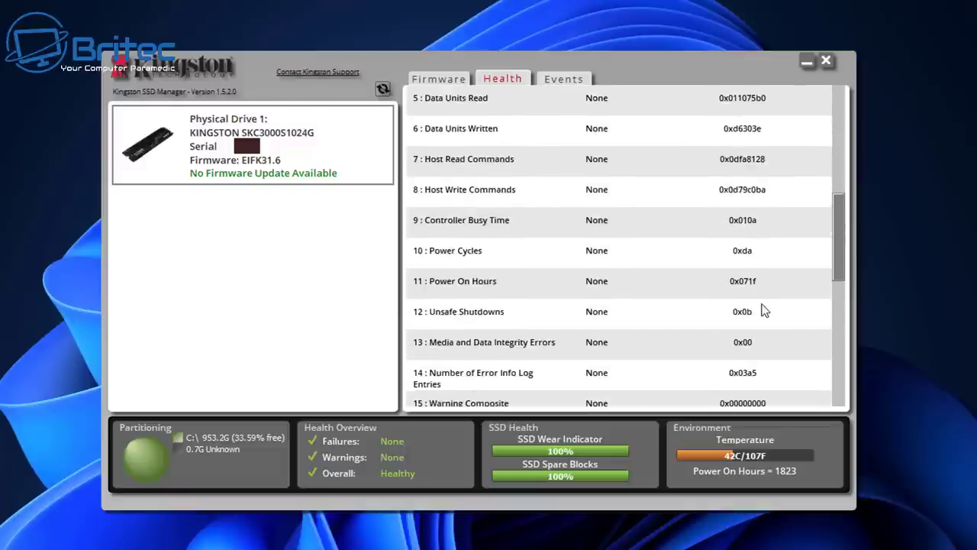
scroll(761, 311, "down", 4)
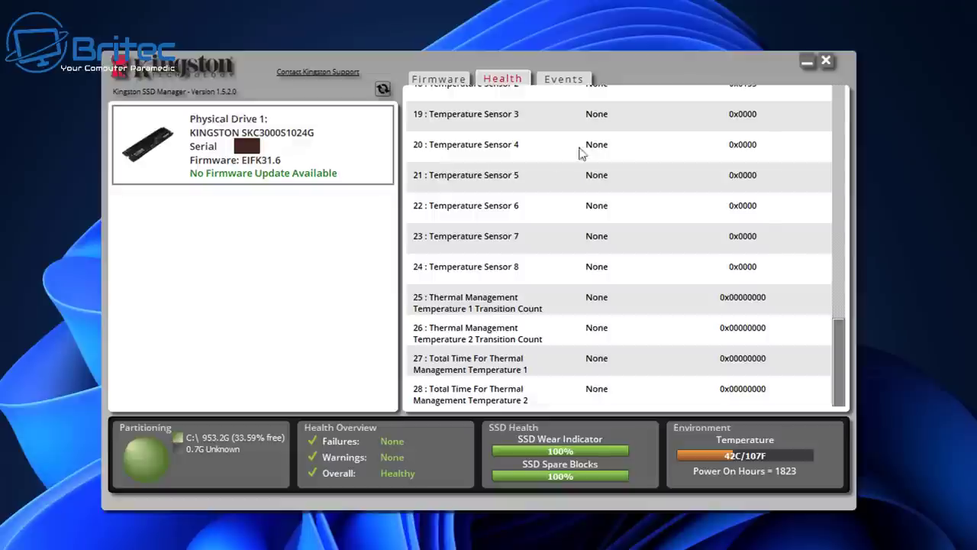
left_click(827, 63)
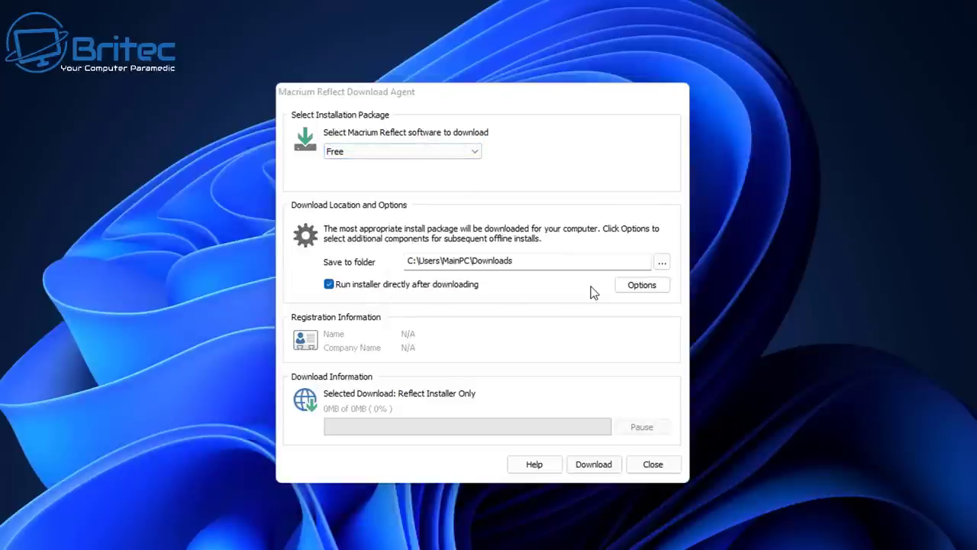
- Download Macrium Reflect Free with the download agent and proceed with its Reflect 8 installer in English (US)
left_click(589, 467)
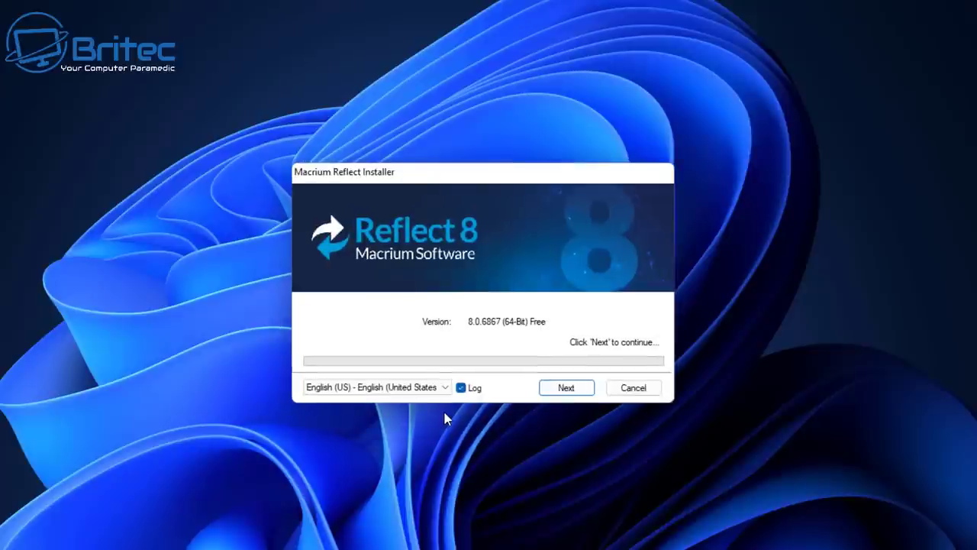
left_click(562, 391)
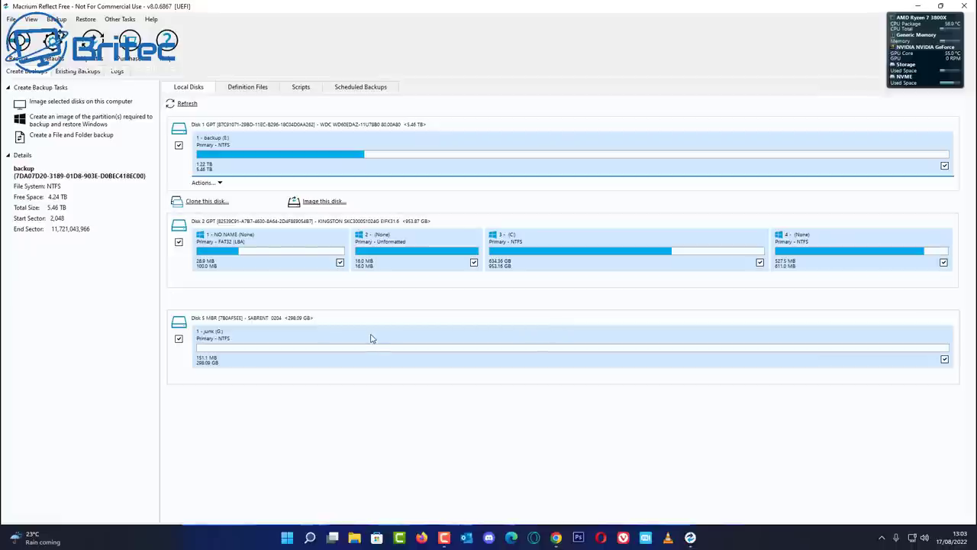
- In Macrium Reflect, select the junk (G:) and backup (E:) partitions and the Kingston disk's NO NAME partition to view their details
left_click(253, 337)
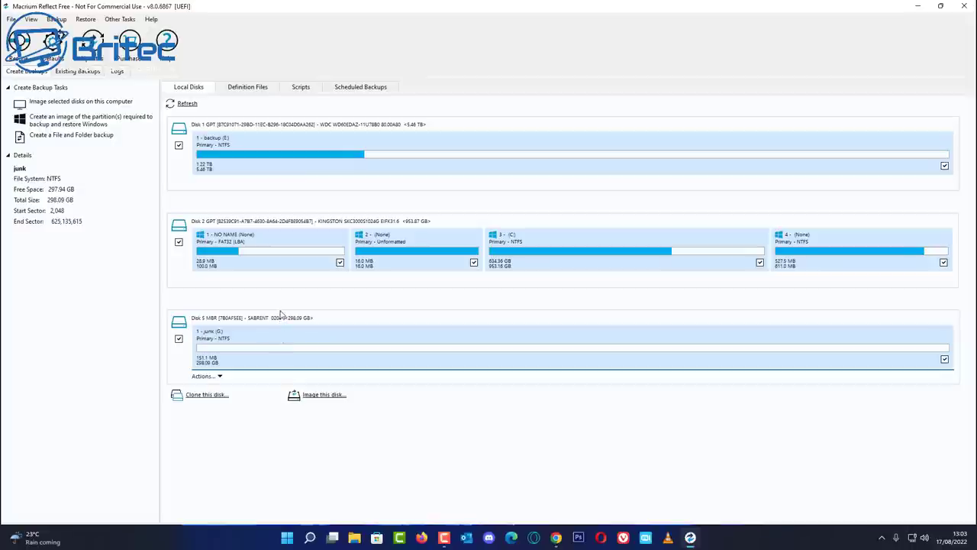
left_click(274, 144)
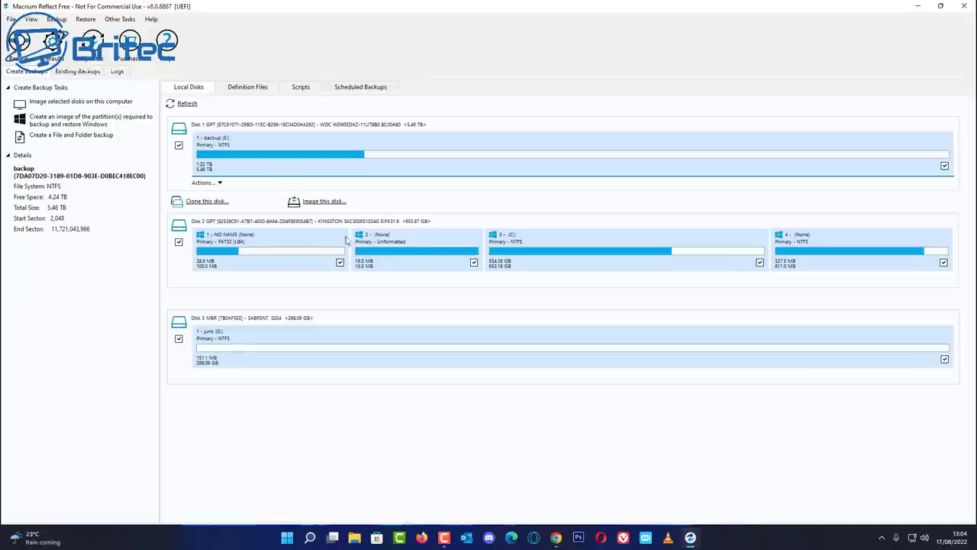
left_click(223, 241)
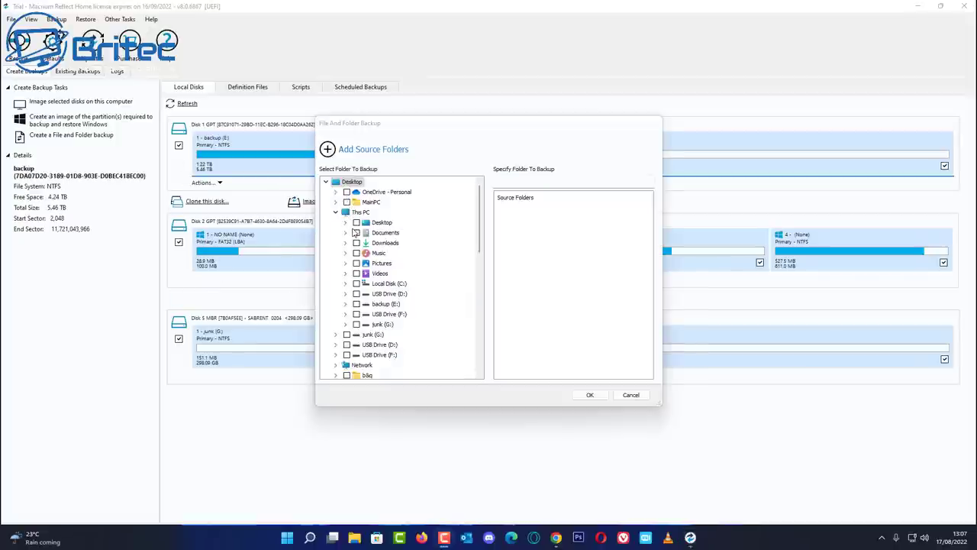